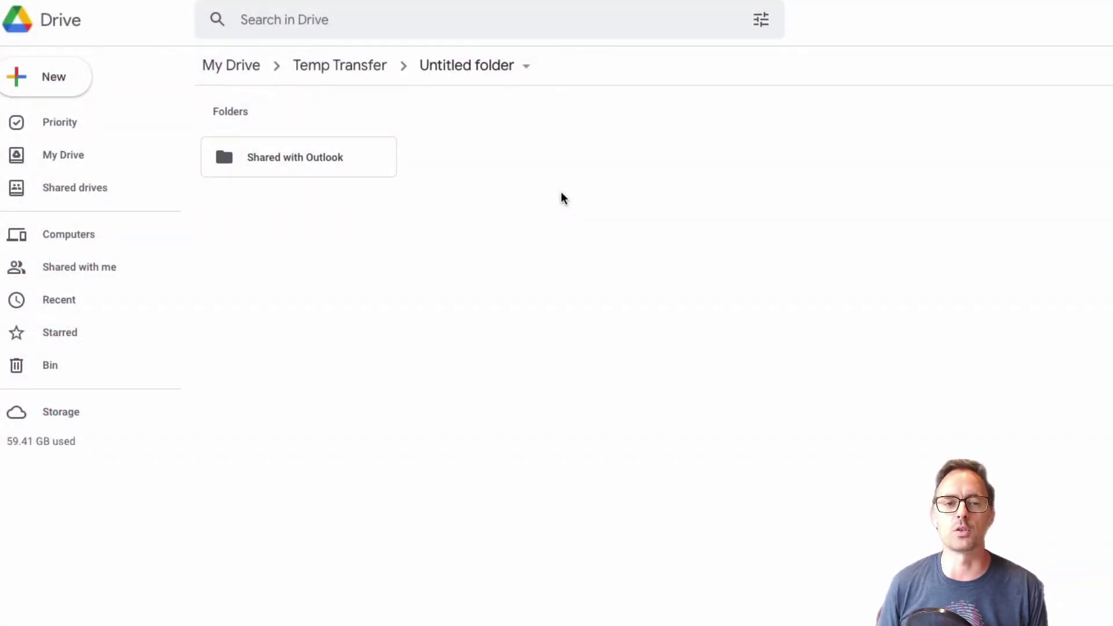
- Open sharing for the Shared with Outlook folder and add the visitor's Outlook.com address
{"action": "left_click", "coordinate": [291, 162]}
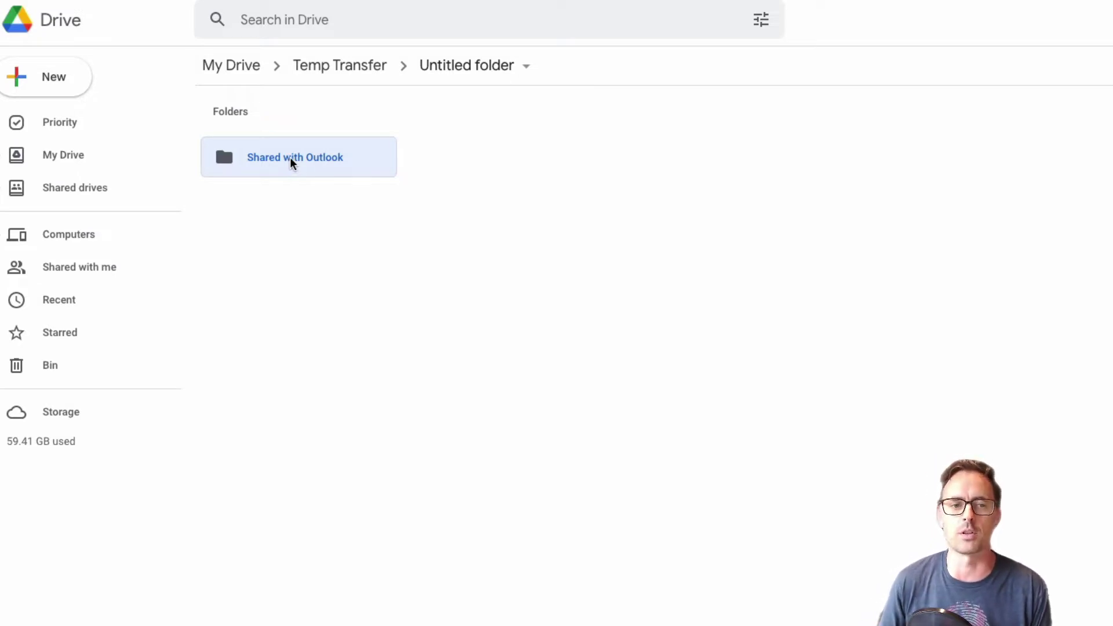
{"action": "right_click", "coordinate": [291, 164]}
{"action": "left_click", "coordinate": [339, 221]}
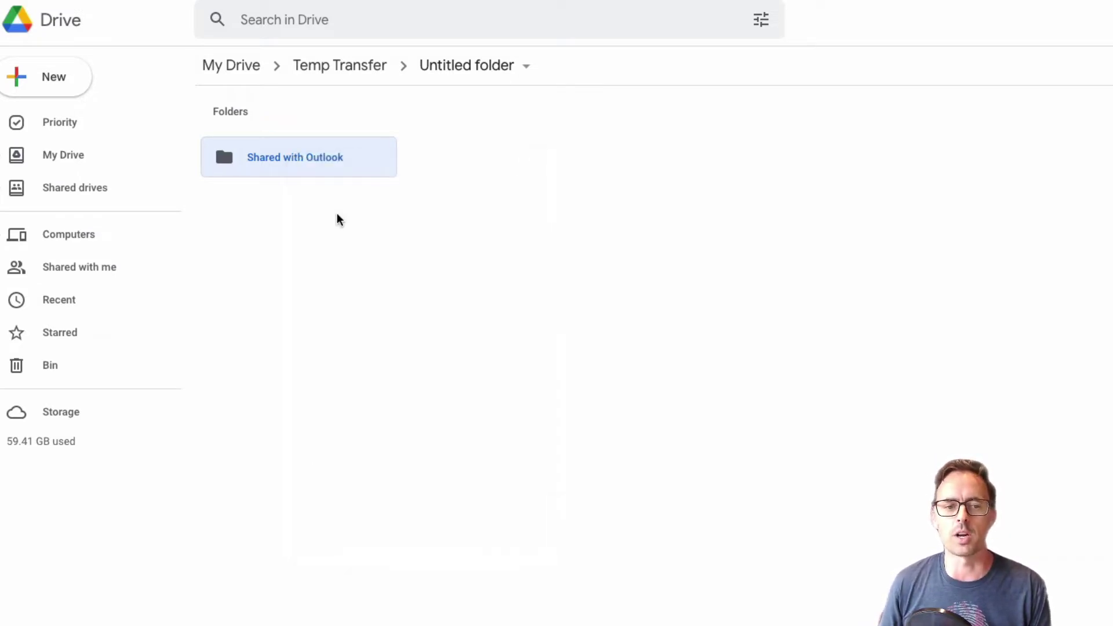
{"action": "left_click", "coordinate": [614, 345]}
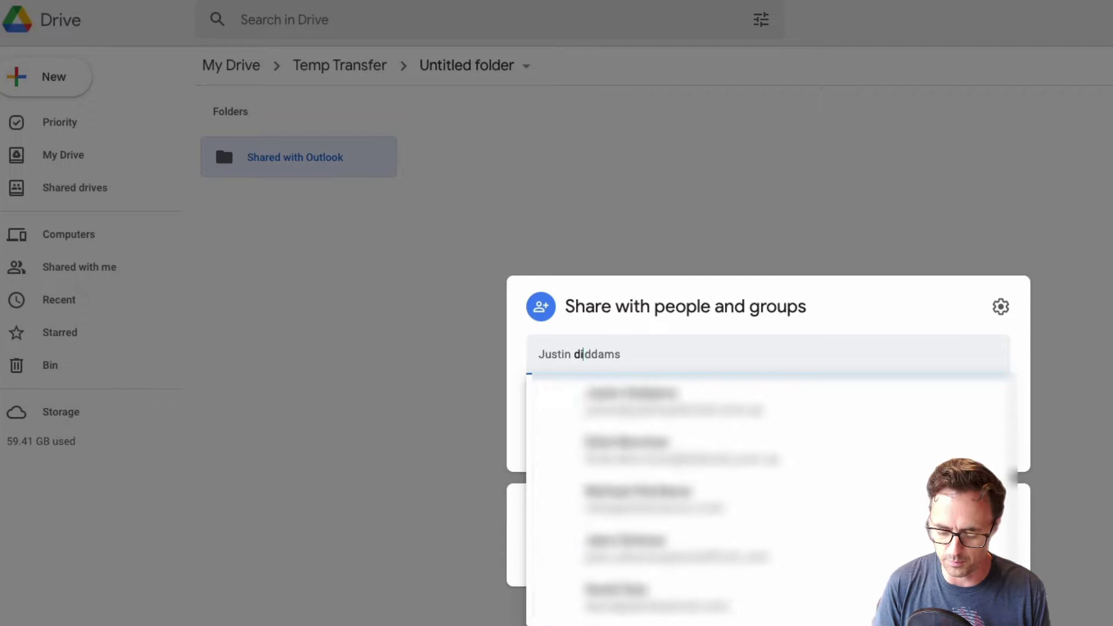
{"action": "key", "text": "ctrl+v"}
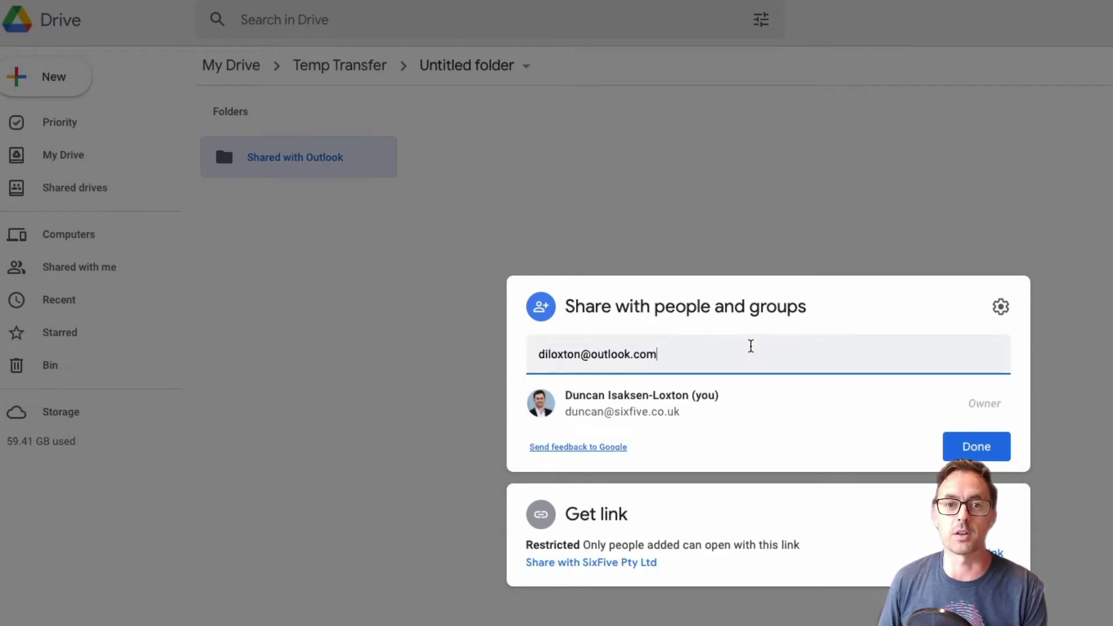
{"action": "key", "text": "Return"}
- Add the note 'Please upload a file', keep Editor access, and send despite the external-sharing warning
{"action": "left_click", "coordinate": [625, 431]}
{"action": "type", "text": "Please upload a file"}
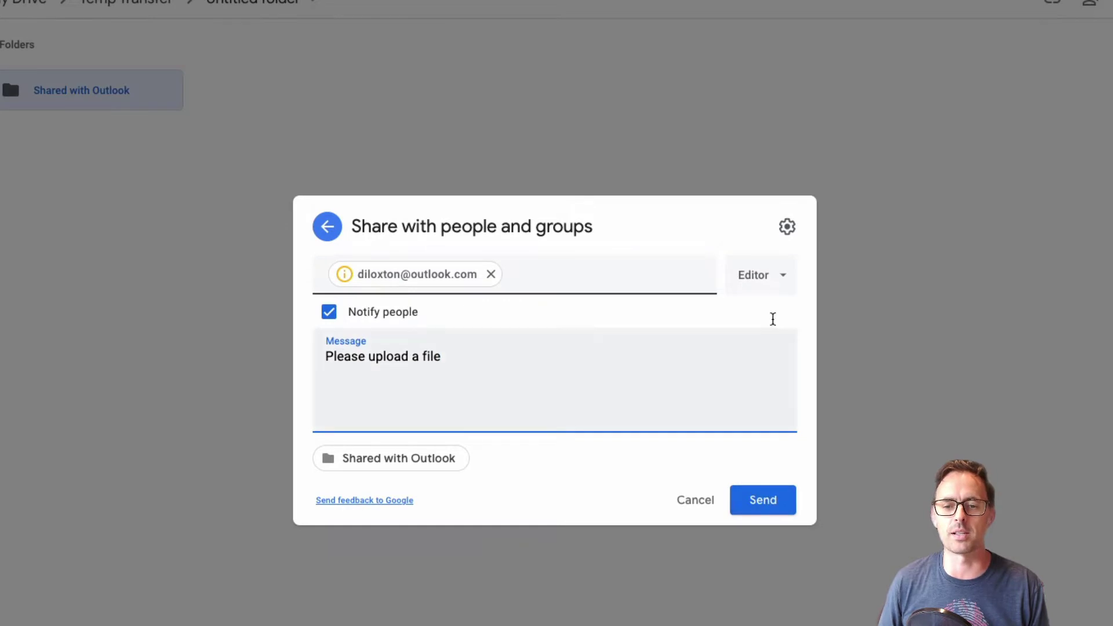
{"action": "left_click", "coordinate": [783, 284]}
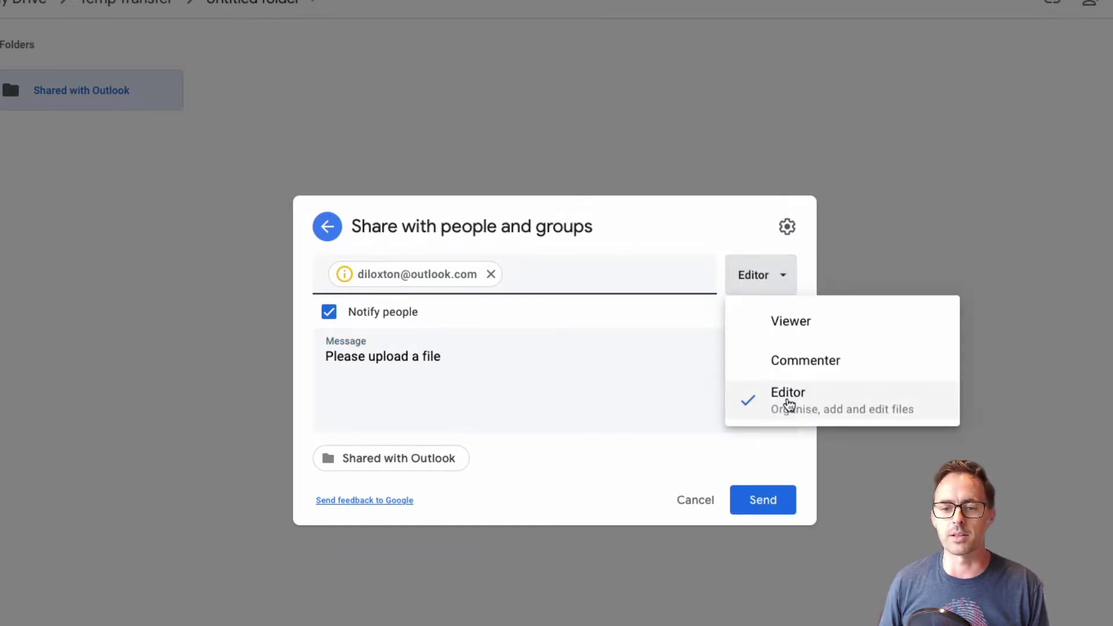
{"action": "left_click", "coordinate": [663, 391]}
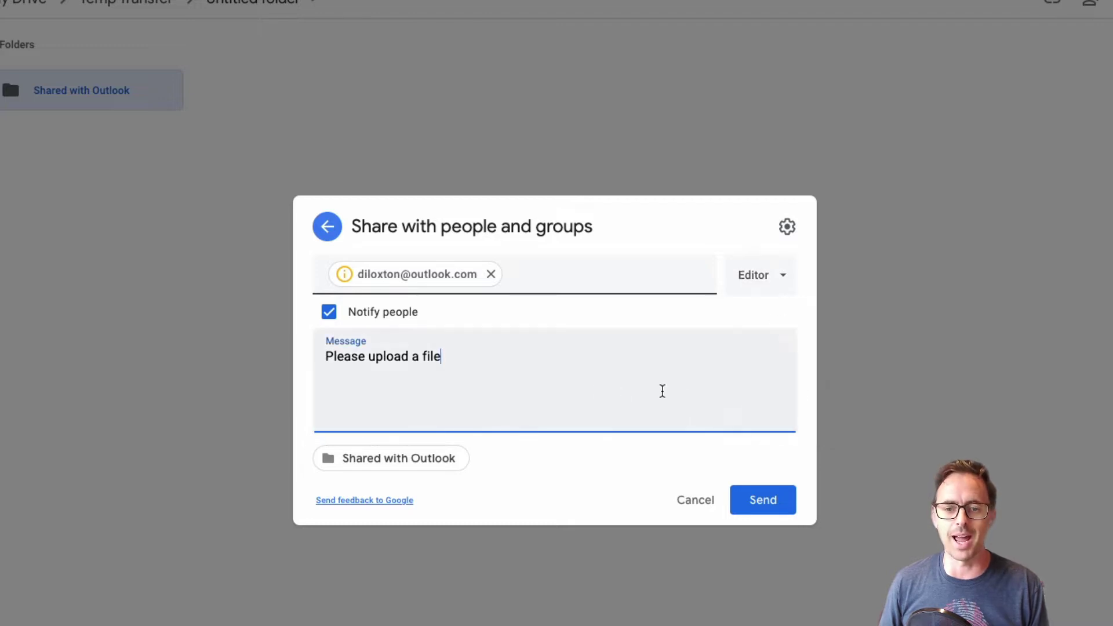
{"action": "left_click", "coordinate": [761, 504]}
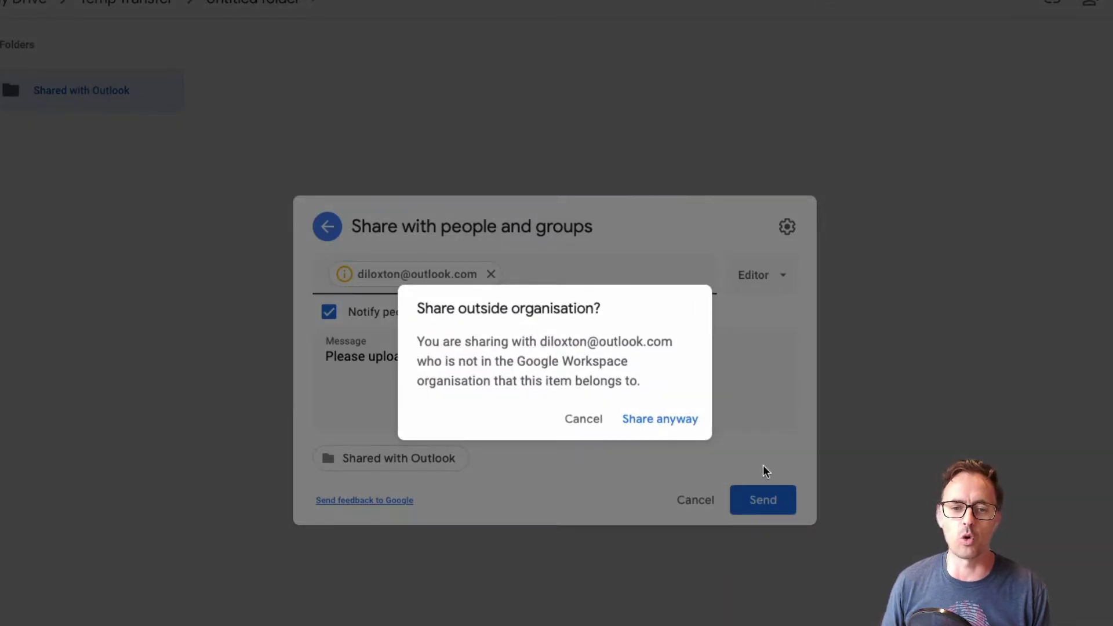
{"action": "left_click", "coordinate": [685, 425]}
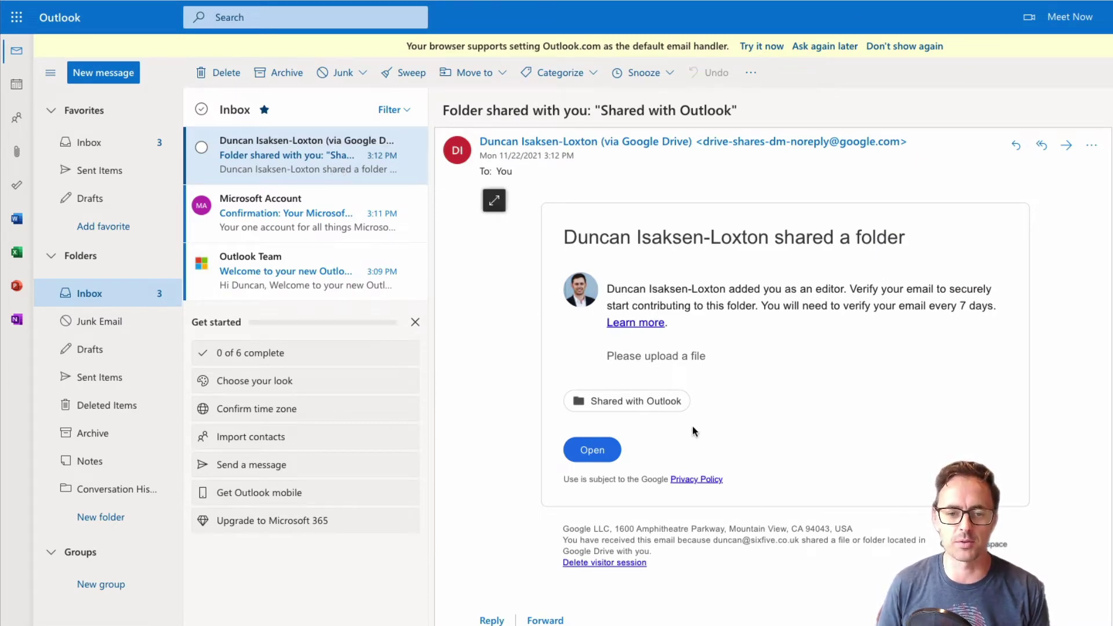
- Copy the shared folder link from the email's Open button
{"action": "right_click", "coordinate": [597, 452]}
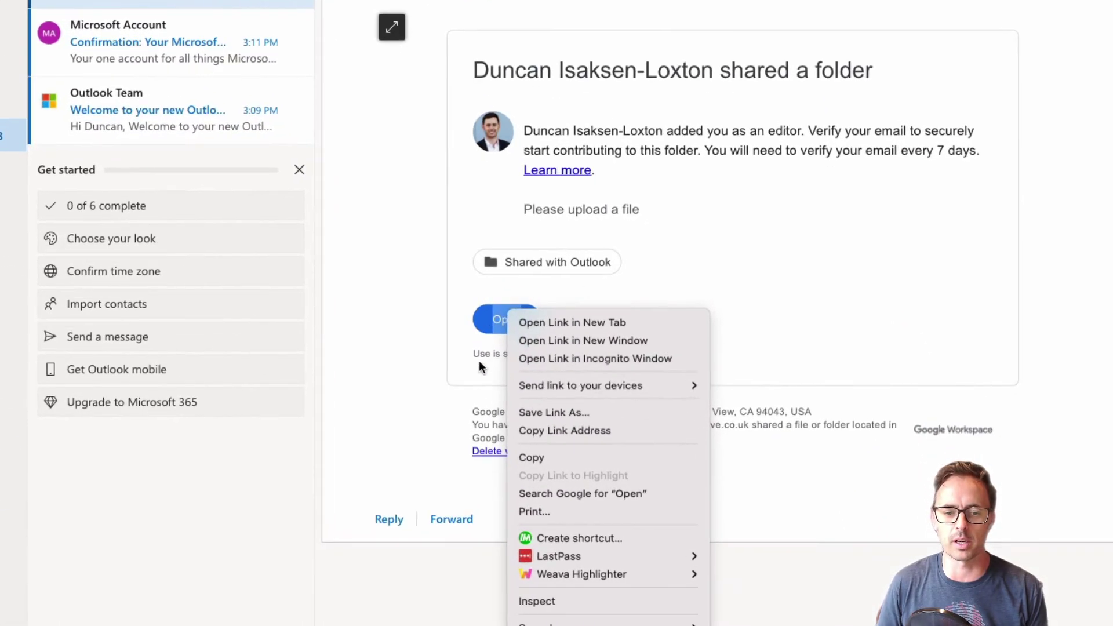
{"action": "left_click", "coordinate": [548, 429]}
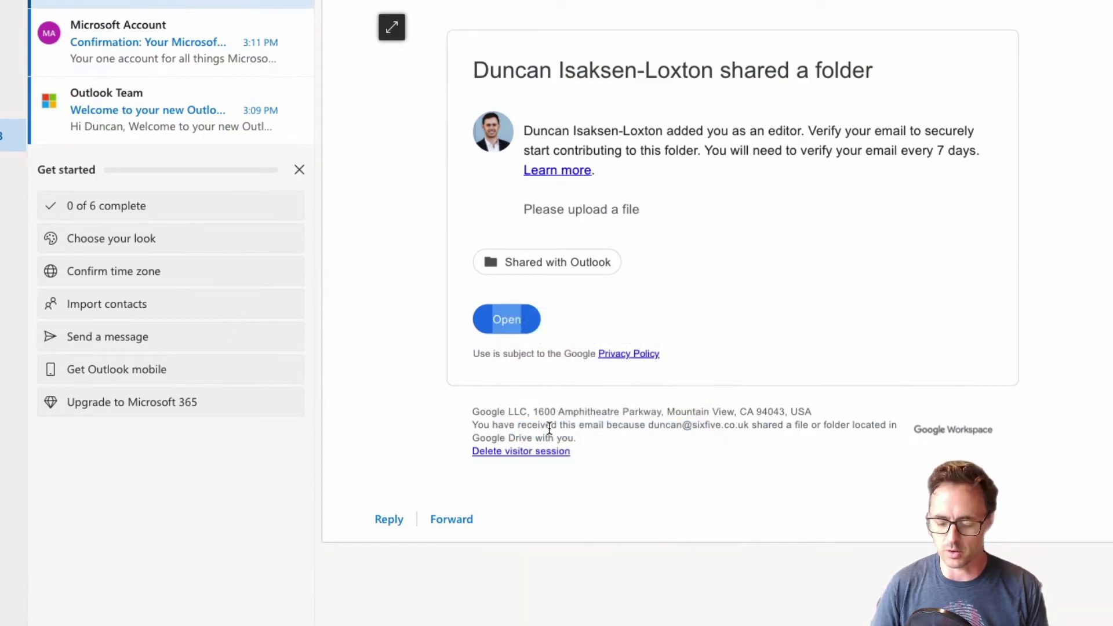
- Load the shared folder link in a private window and request an emailed verification code
{"action": "key", "text": "super+shift+n"}
{"action": "key", "text": "super+v"}
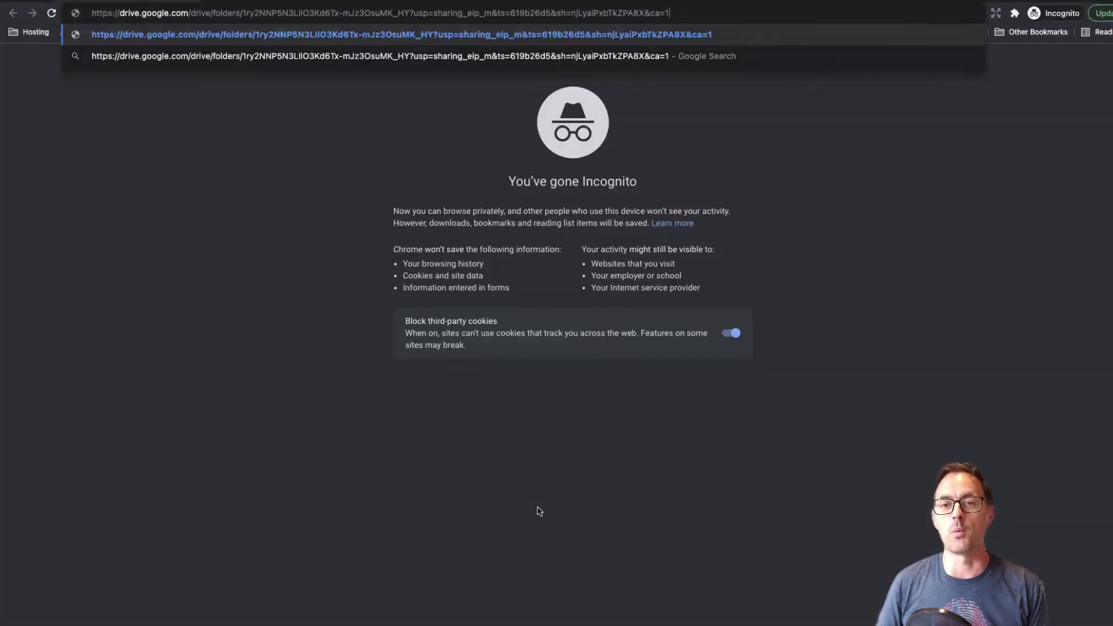
{"action": "key", "text": "Return"}
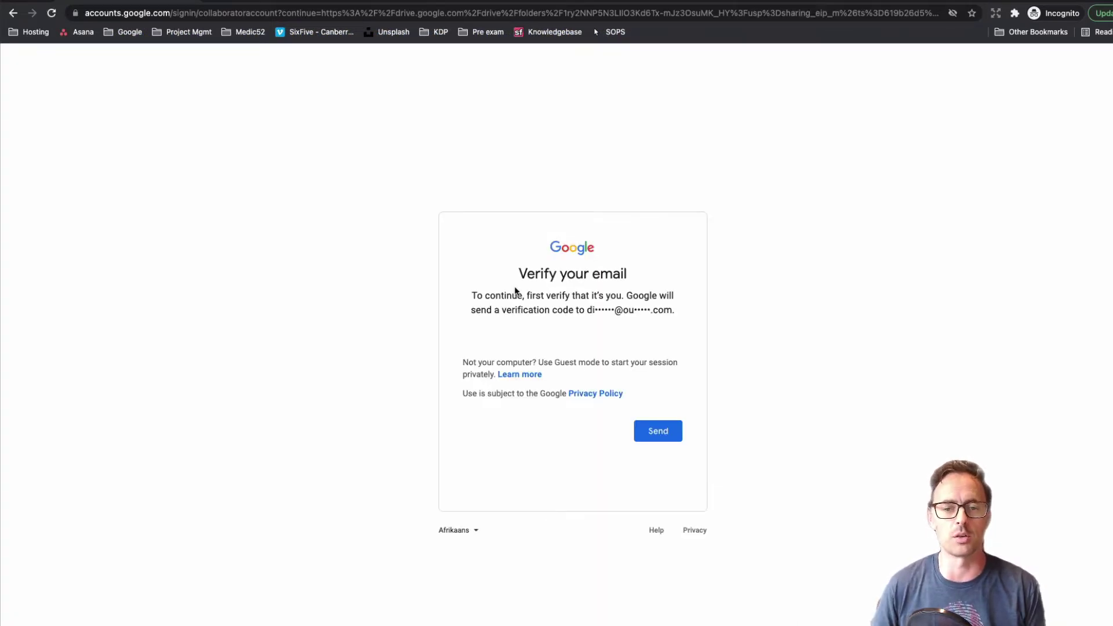
{"action": "left_click", "coordinate": [658, 430]}
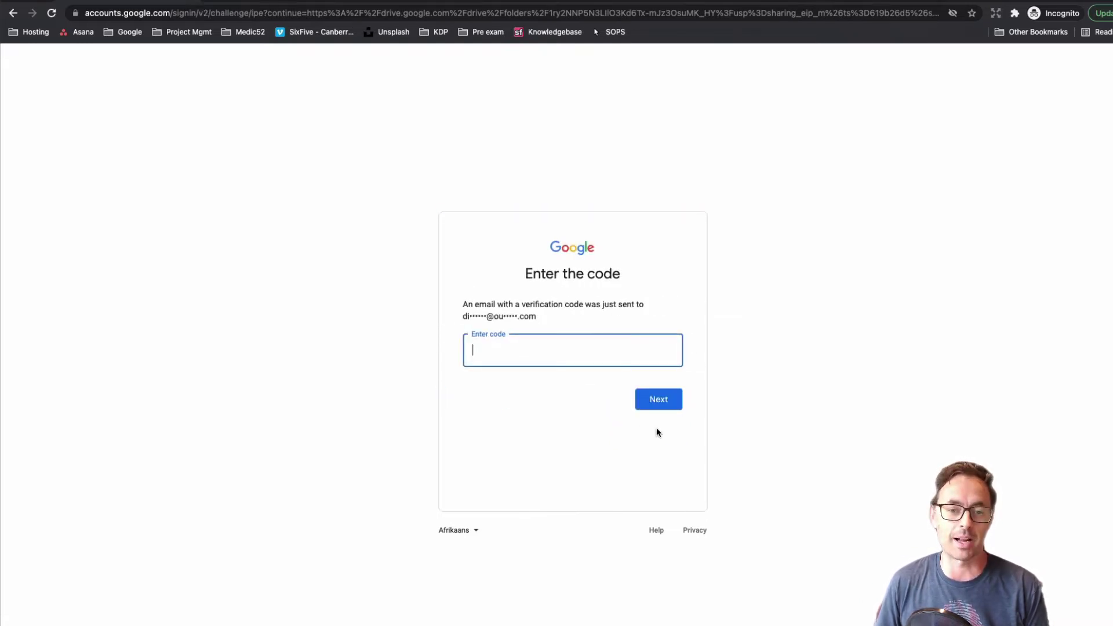
- Highlight the outlook domain in the masked email address on the verification page
{"action": "left_click", "coordinate": [534, 318]}
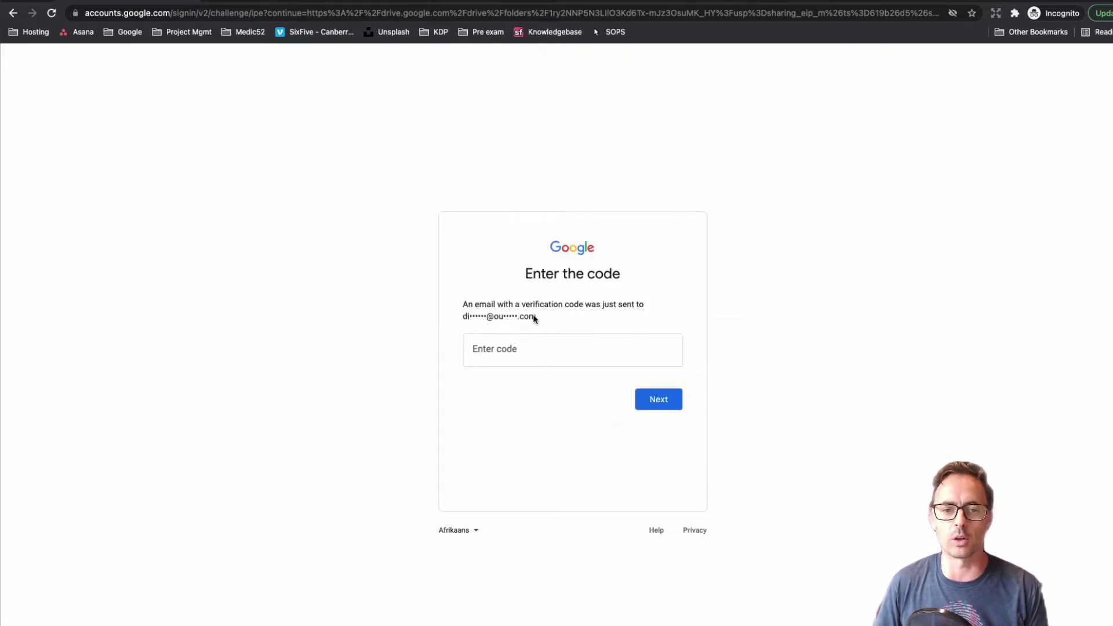
{"action": "left_click_drag", "start_coordinate": [534, 318], "coordinate": [491, 318]}
{"action": "left_click", "coordinate": [496, 319]}
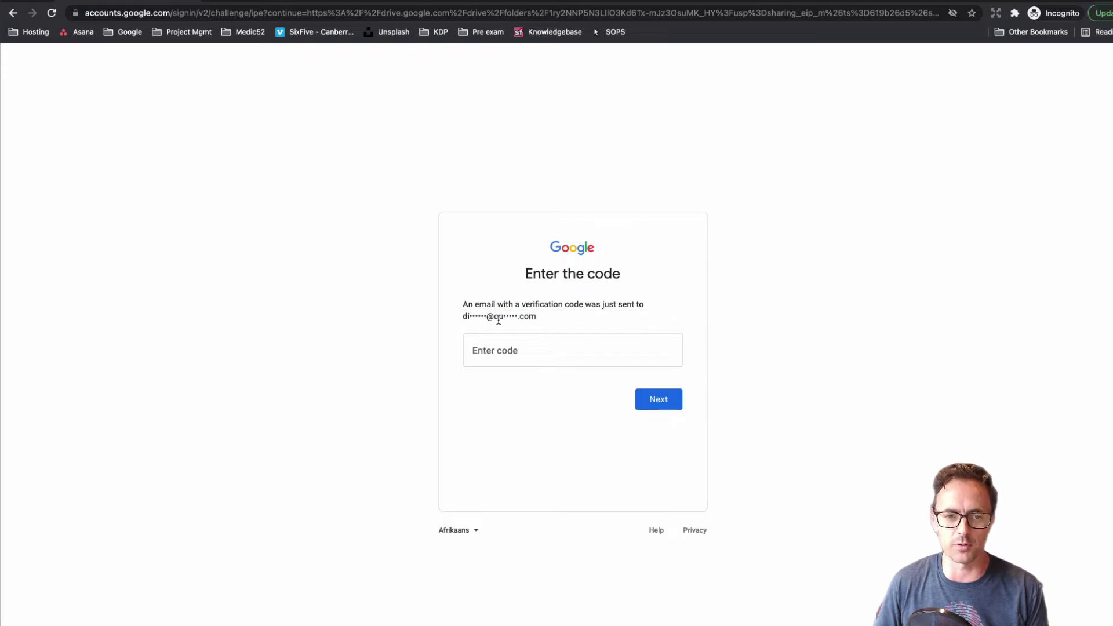
{"action": "double_click", "coordinate": [498, 317]}
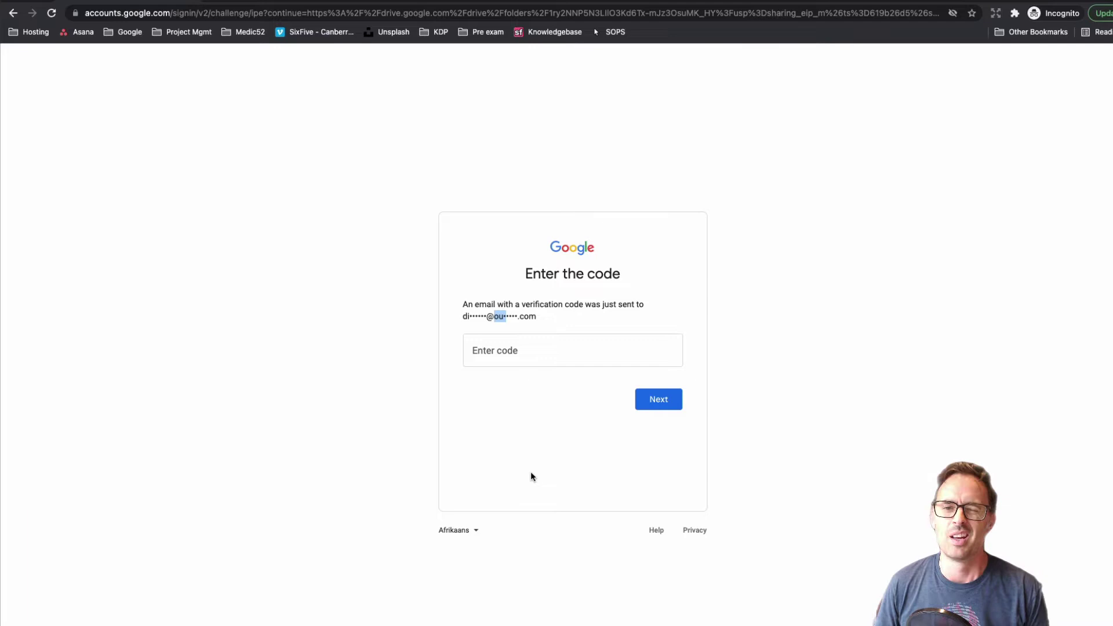
- Switch back to the Outlook mailbox and open the Google Verification Code email
{"action": "left_click", "coordinate": [352, 3]}
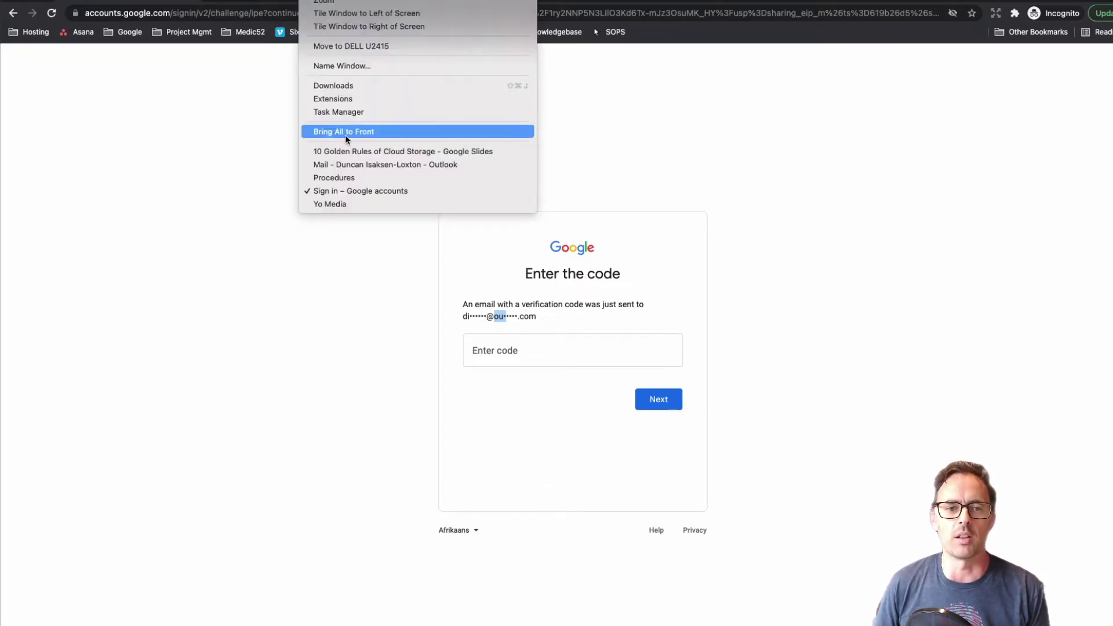
{"action": "left_click", "coordinate": [344, 165]}
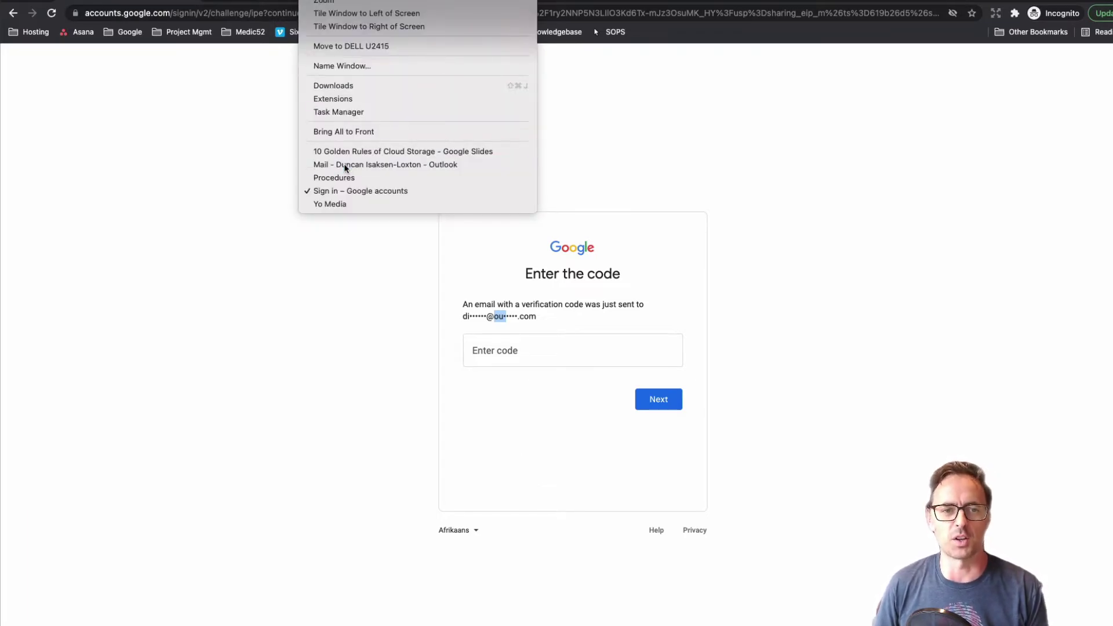
{"action": "left_click", "coordinate": [239, 177]}
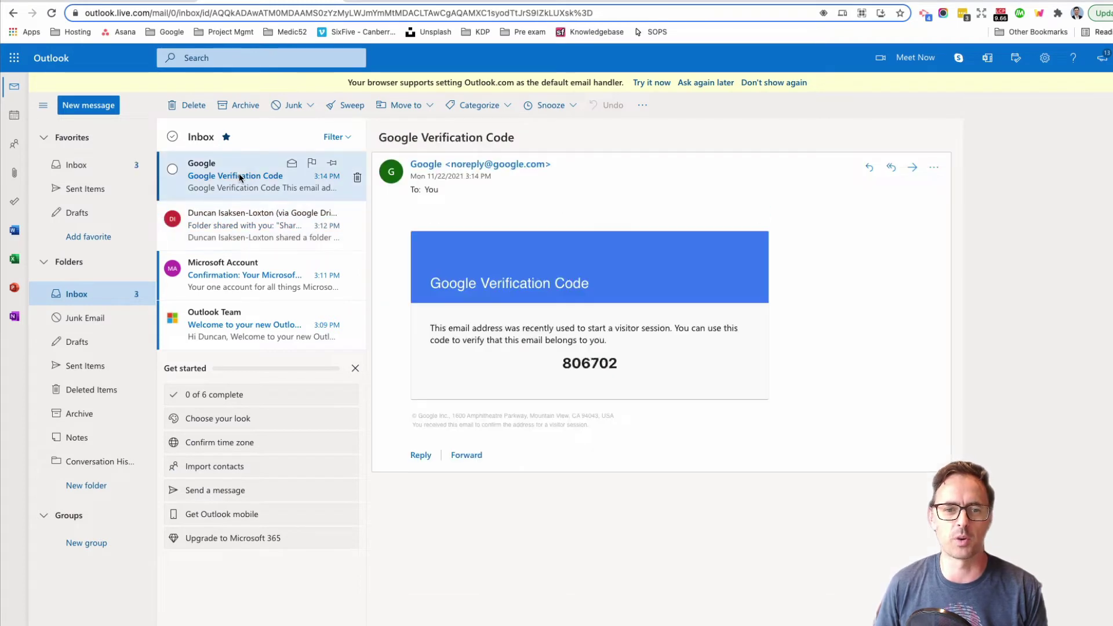
- Select the verification code in the email and copy it
{"action": "double_click", "coordinate": [587, 367]}
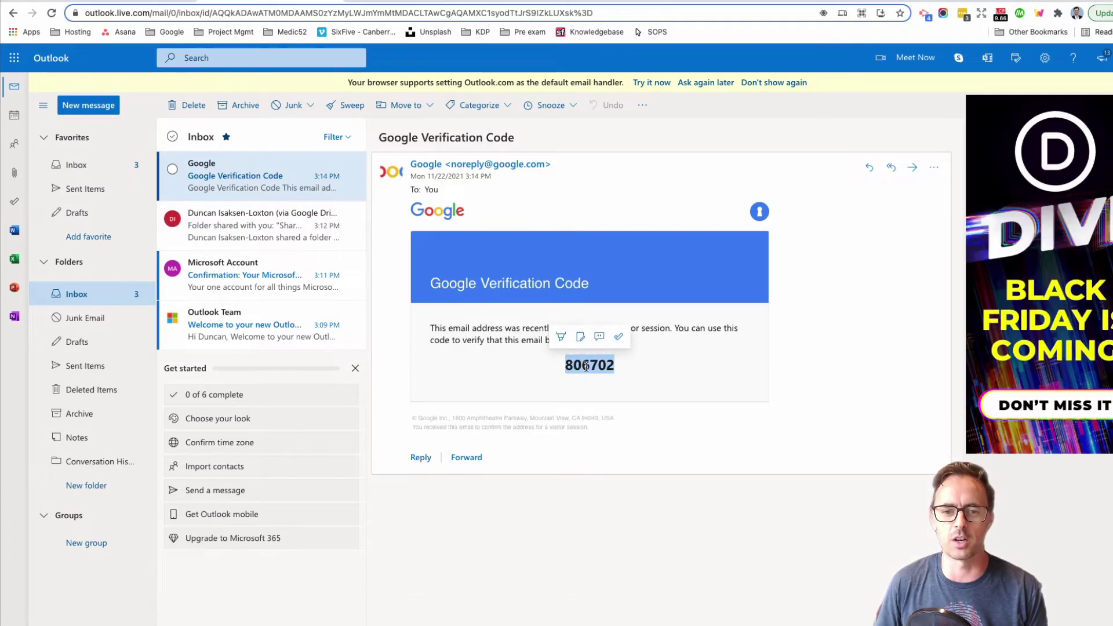
{"action": "left_click", "coordinate": [581, 364]}
{"action": "double_click", "coordinate": [572, 364]}
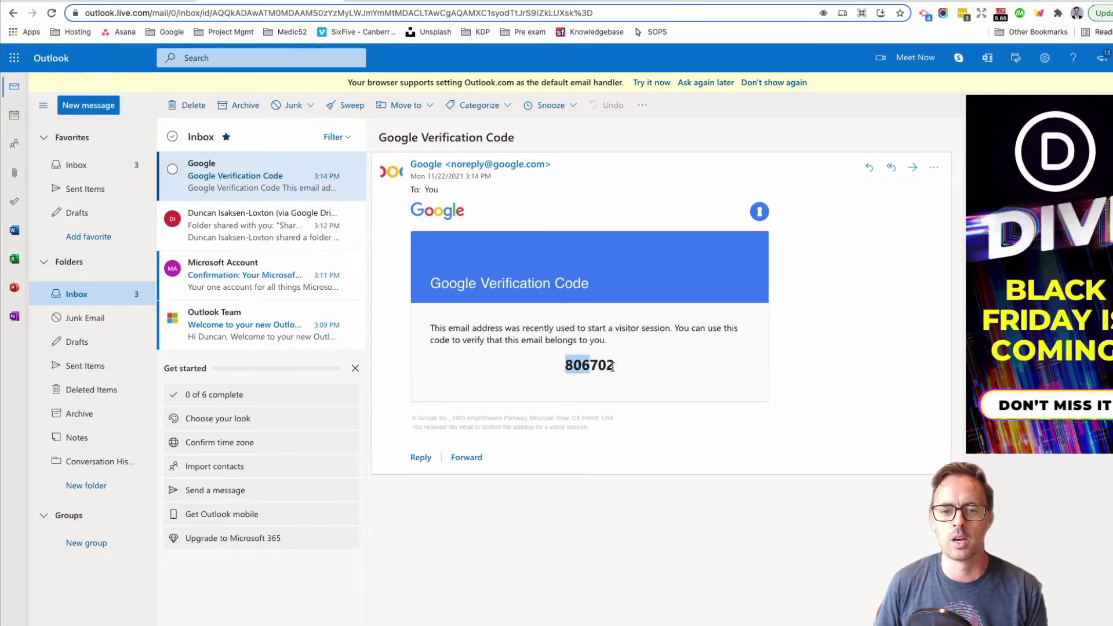
{"action": "right_click", "coordinate": [598, 364]}
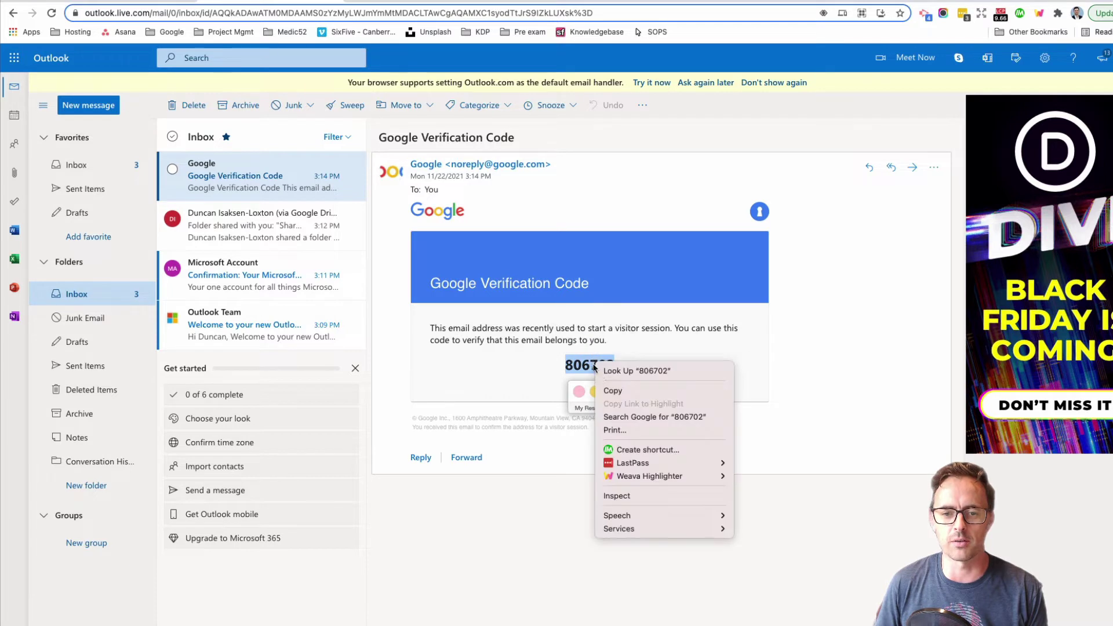
{"action": "left_click", "coordinate": [614, 391]}
{"action": "left_click", "coordinate": [322, 0]}
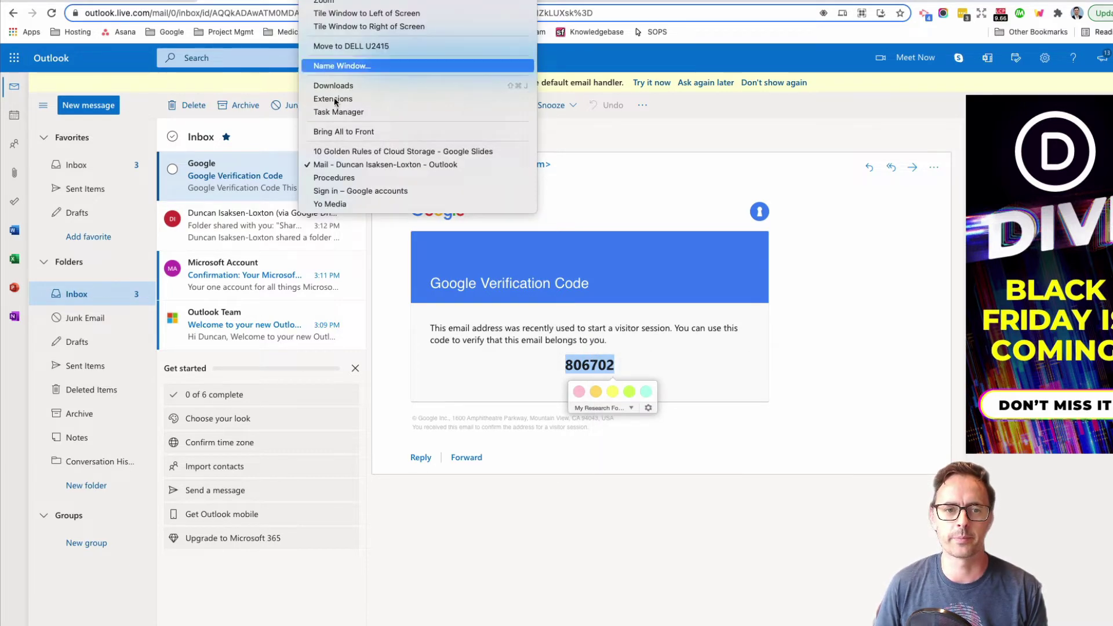
- Paste the copied verification code into the Google sign-in page's code field and submit it
{"action": "left_click", "coordinate": [350, 194]}
{"action": "left_click", "coordinate": [476, 352]}
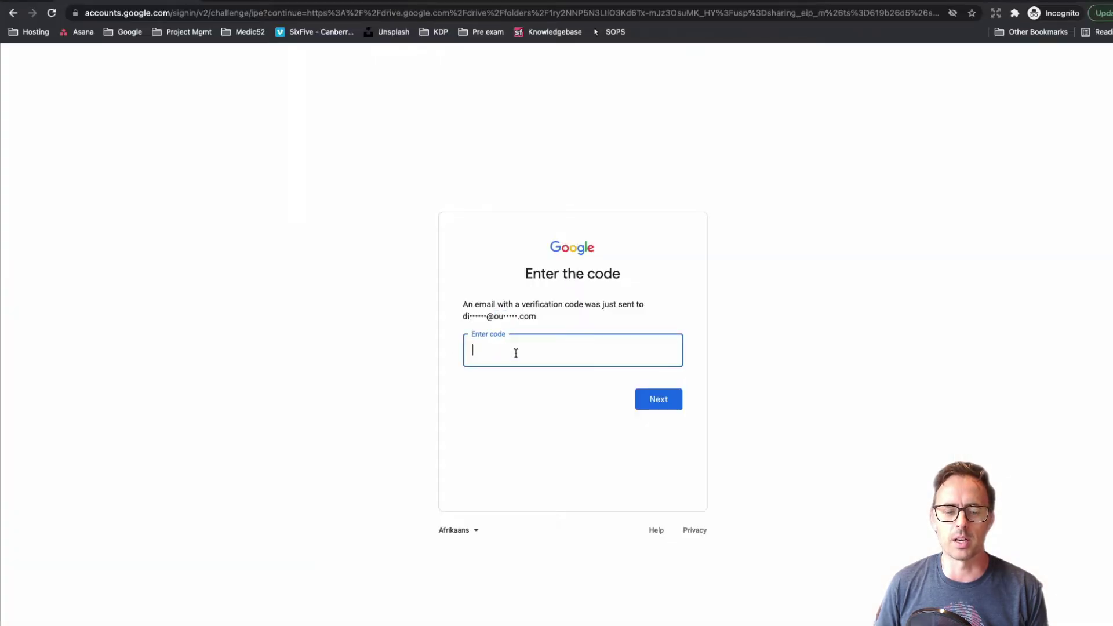
{"action": "right_click", "coordinate": [499, 354]}
{"action": "left_click", "coordinate": [529, 416]}
{"action": "left_click", "coordinate": [659, 399]}
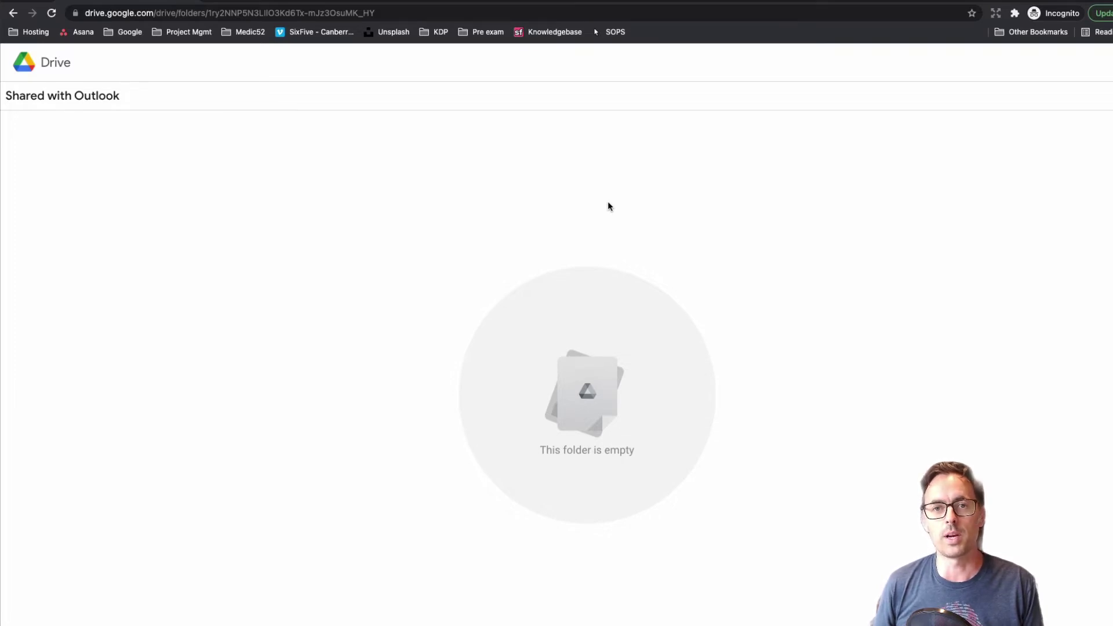
- Preview geek-jokes.png and drop it into the visitor's folder; the upload is refused for lack of permission
{"action": "key", "text": "space"}
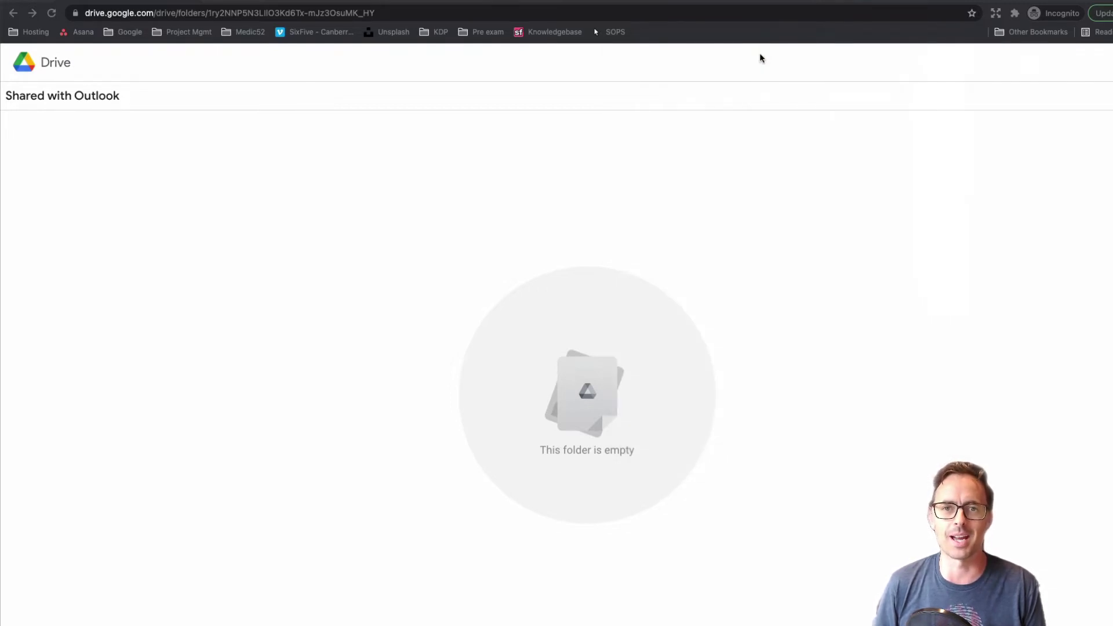
{"action": "left_click_drag", "start_coordinate": [1107, 168], "coordinate": [414, 189]}
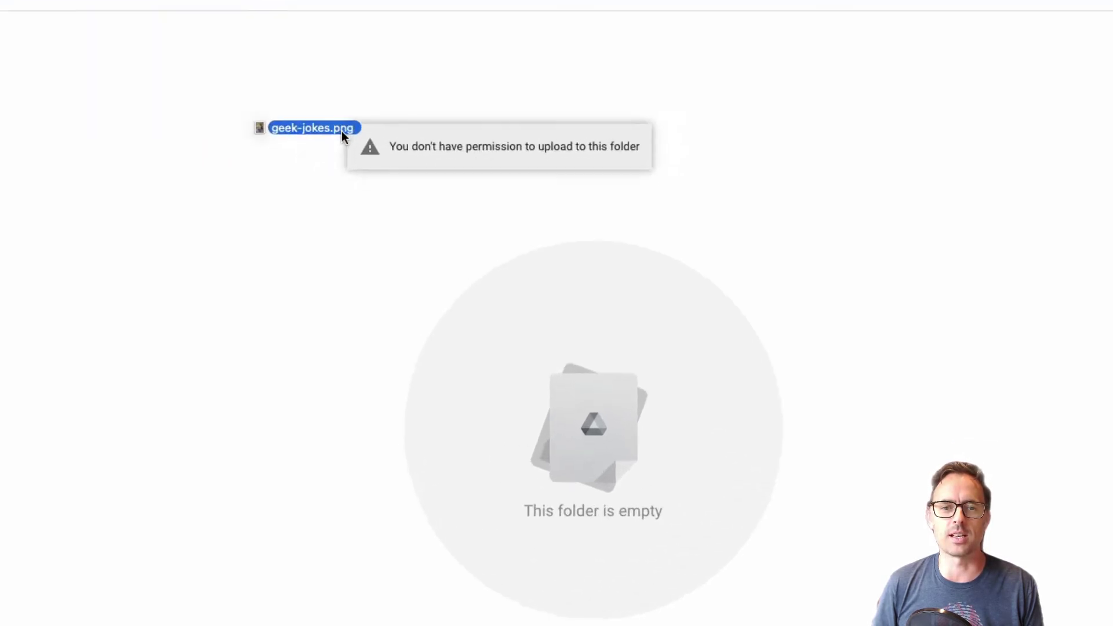
{"action": "left_click_drag", "start_coordinate": [342, 134], "coordinate": [389, 109]}
{"action": "left_click_drag", "start_coordinate": [335, 42], "coordinate": [305, 56]}
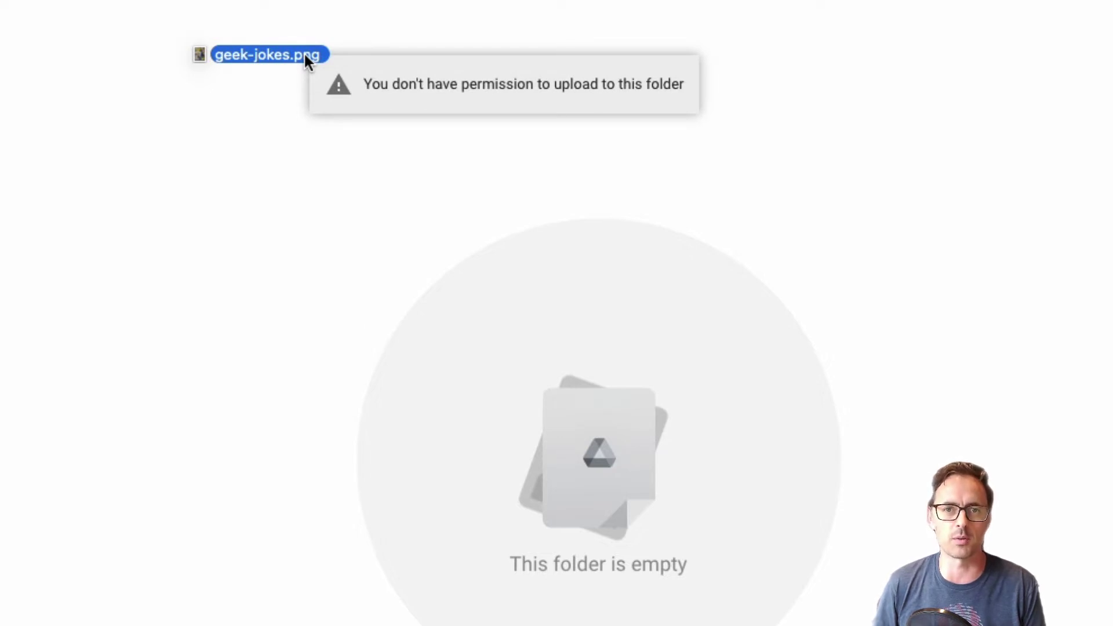
{"action": "left_click_drag", "start_coordinate": [304, 56], "coordinate": [304, 56]}
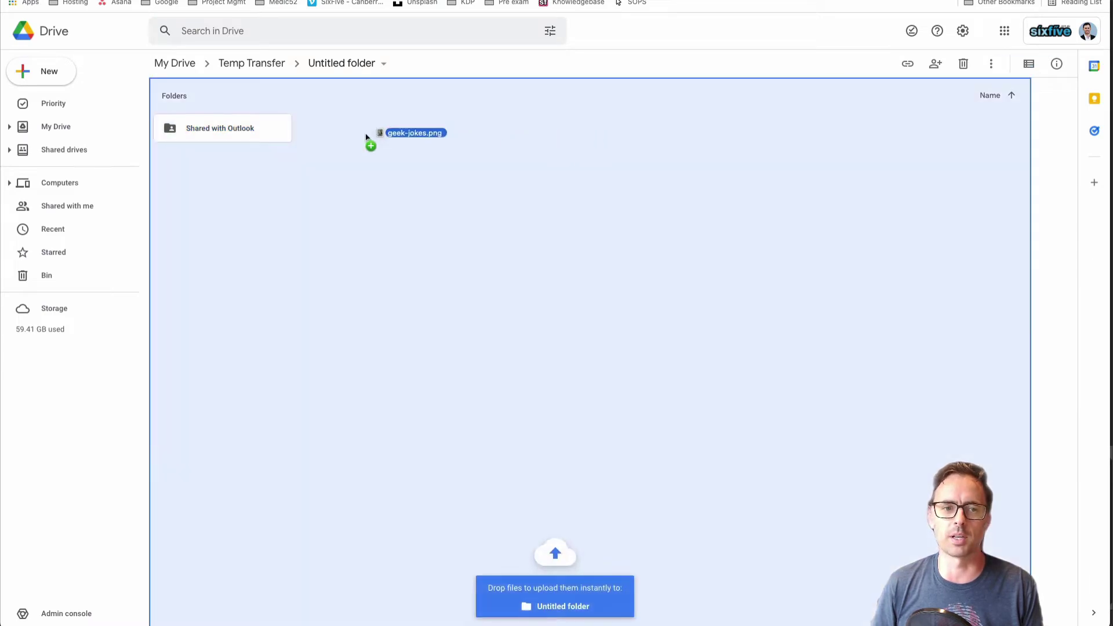
- Upload geek-jokes.png to Shared with Outlook as owner, then preview it in the visitor's view
{"action": "left_click_drag", "start_coordinate": [367, 139], "coordinate": [232, 126]}
{"action": "left_click", "coordinate": [232, 127]}
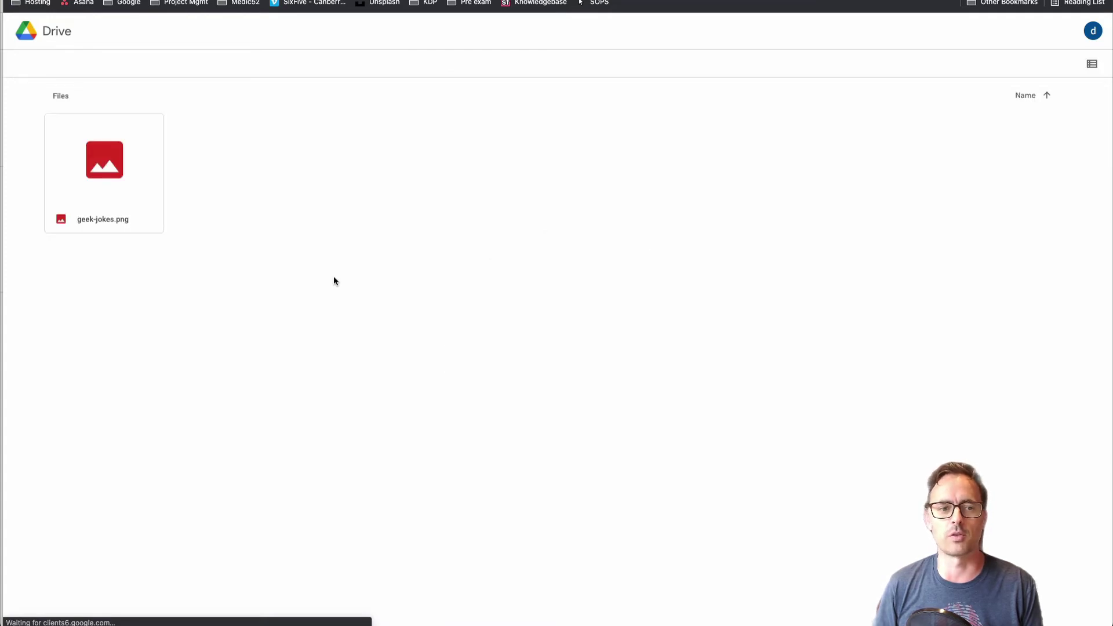
{"action": "left_click", "coordinate": [100, 165]}
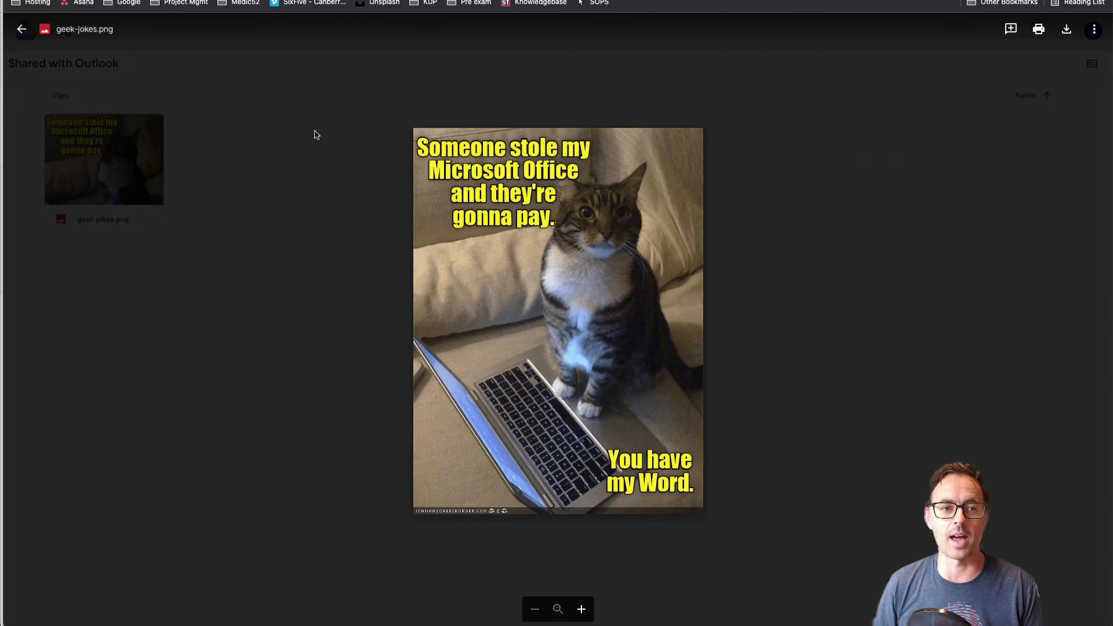
{"action": "left_click", "coordinate": [295, 137]}
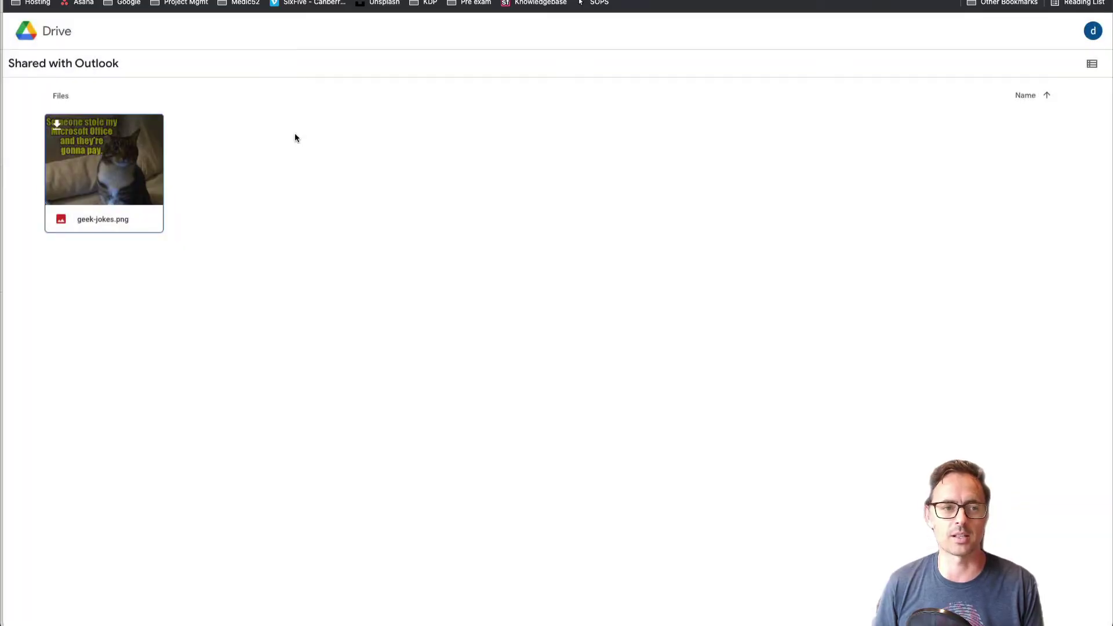
{"action": "left_click", "coordinate": [122, 167]}
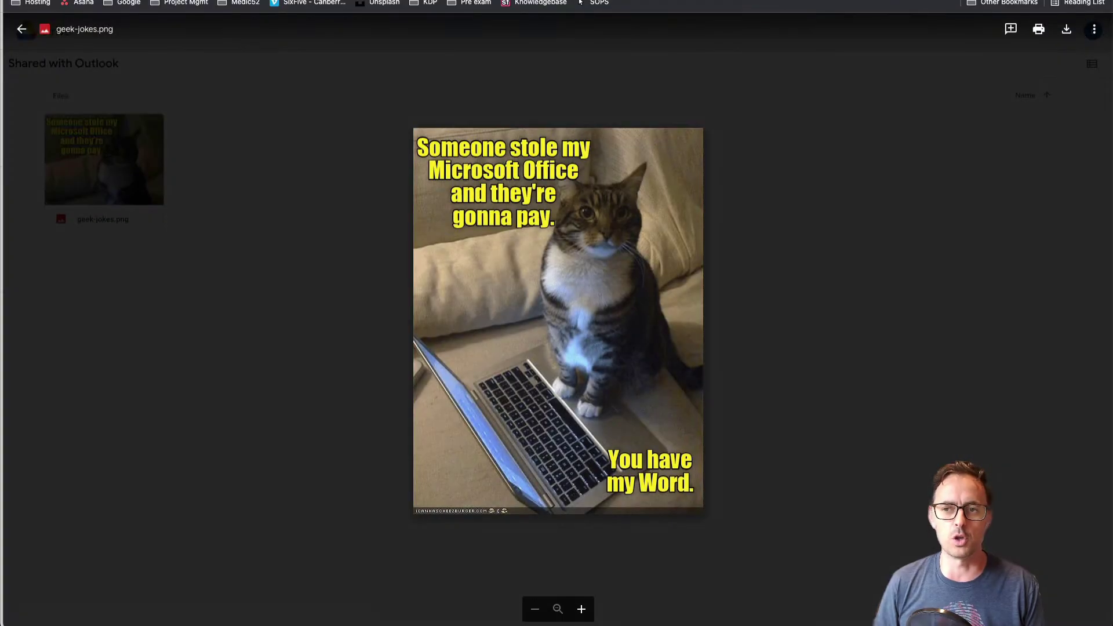
- Prefix the image's file name with 'cat-meme-', then return to the folder listing
{"action": "left_click", "coordinate": [1095, 29]}
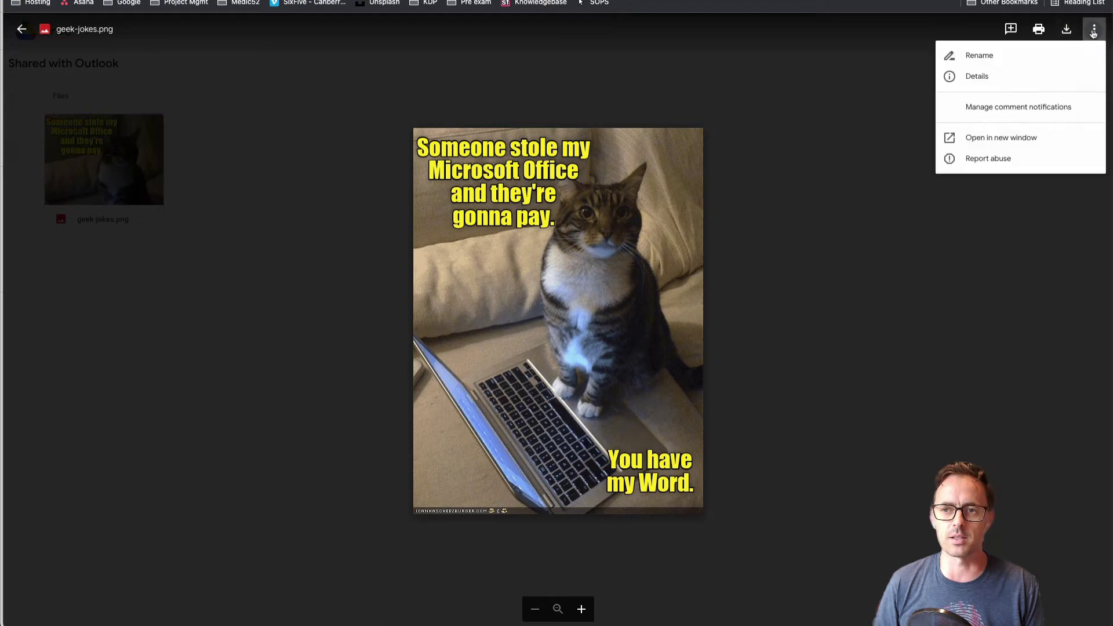
{"action": "left_click", "coordinate": [986, 58]}
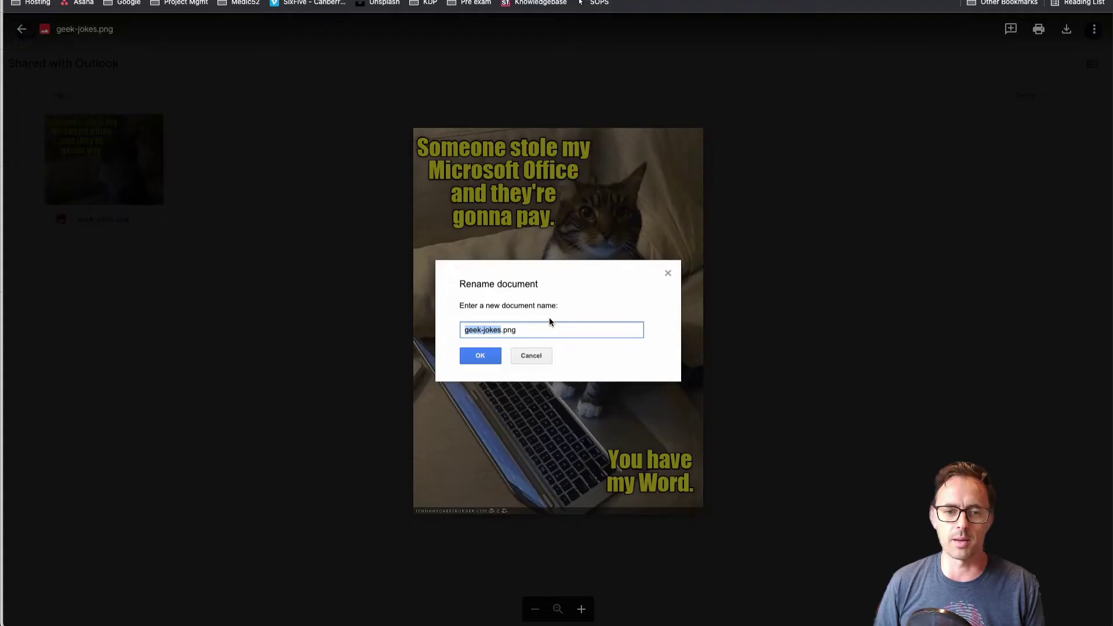
{"action": "key", "text": "Home"}
{"action": "type", "text": "cat-meme-"}
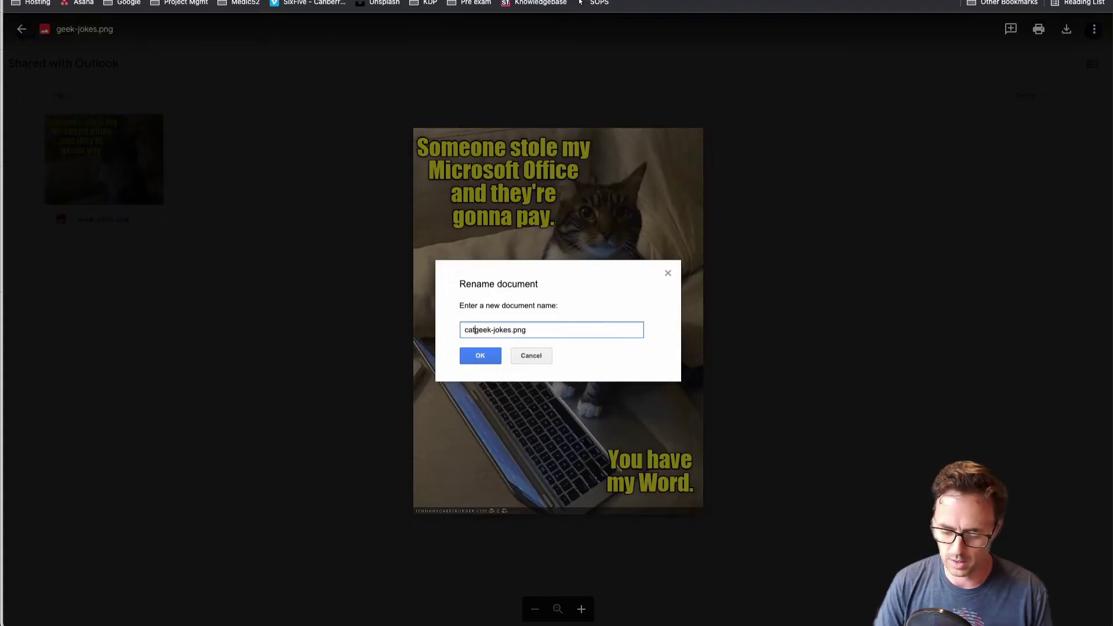
{"action": "key", "text": "Return"}
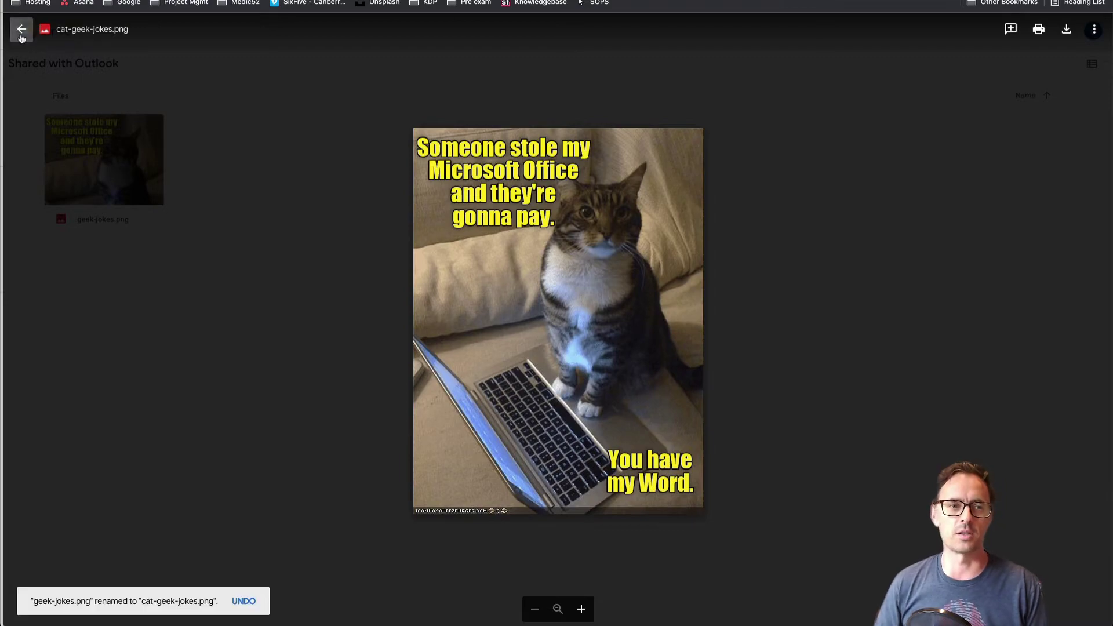
{"action": "left_click", "coordinate": [22, 29]}
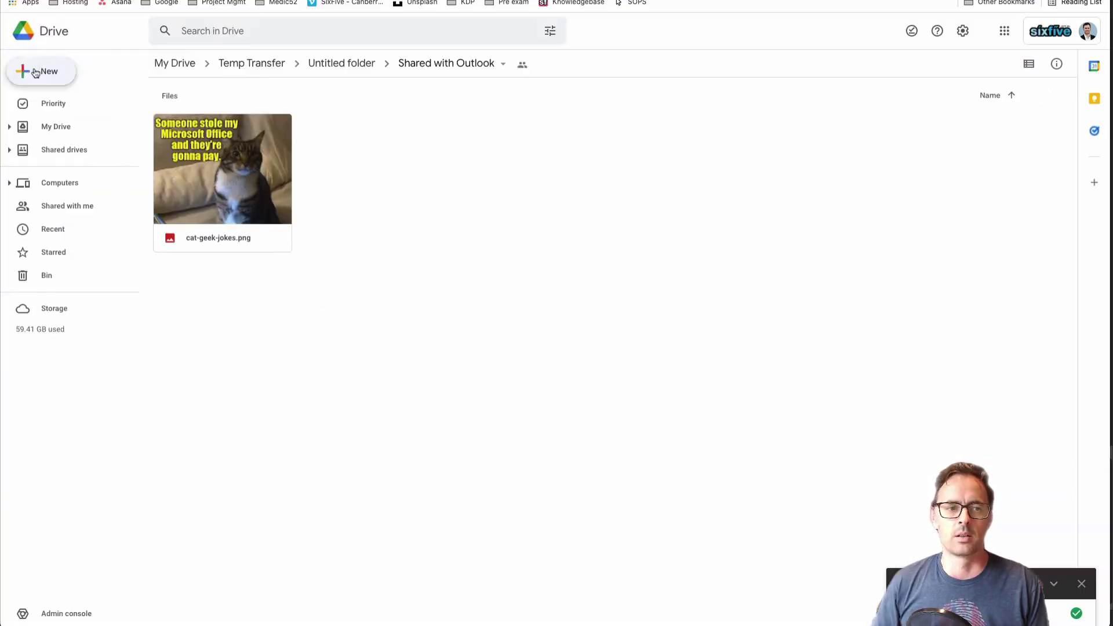
- Create a new Google Doc in the shared folder and type 'Google Doc' in it
{"action": "left_click", "coordinate": [37, 70]}
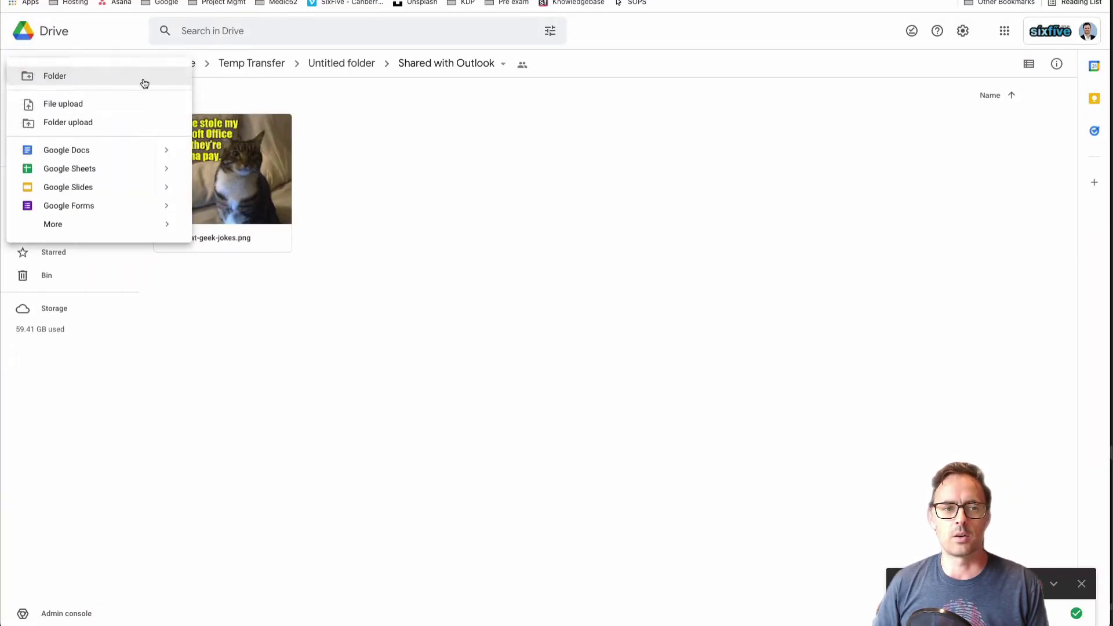
{"action": "left_click", "coordinate": [83, 150]}
{"action": "left_click", "coordinate": [650, 348]}
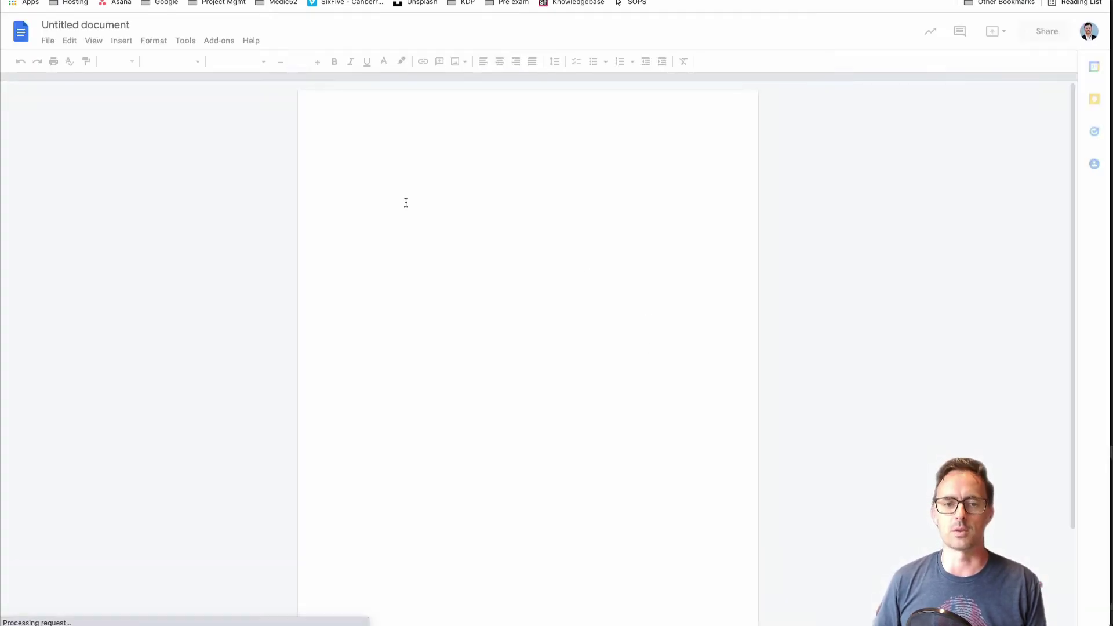
{"action": "type", "text": "Google Doc"}
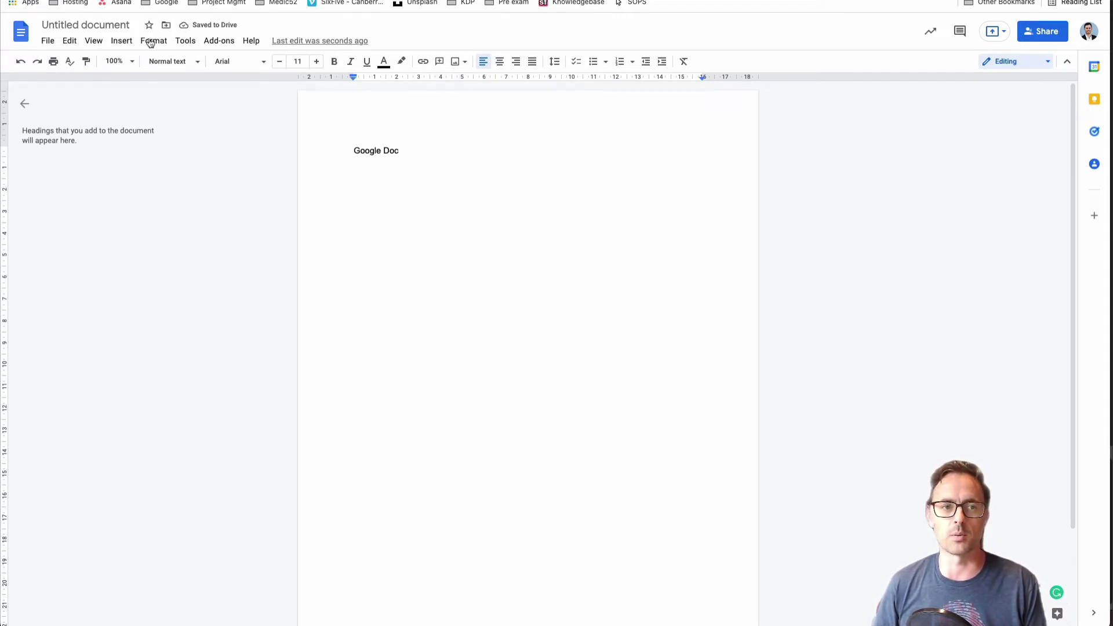
- Retitle the document to 'Google Doc with Cats'
{"action": "left_click", "coordinate": [87, 24]}
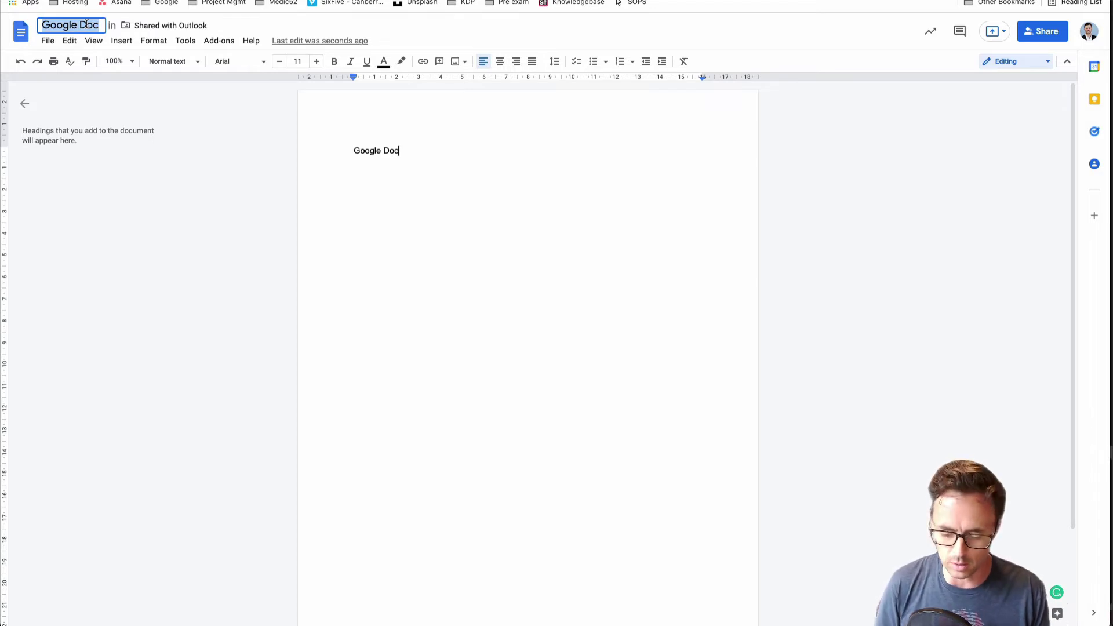
{"action": "key", "text": "Right"}
{"action": "type", "text": "with Cats"}
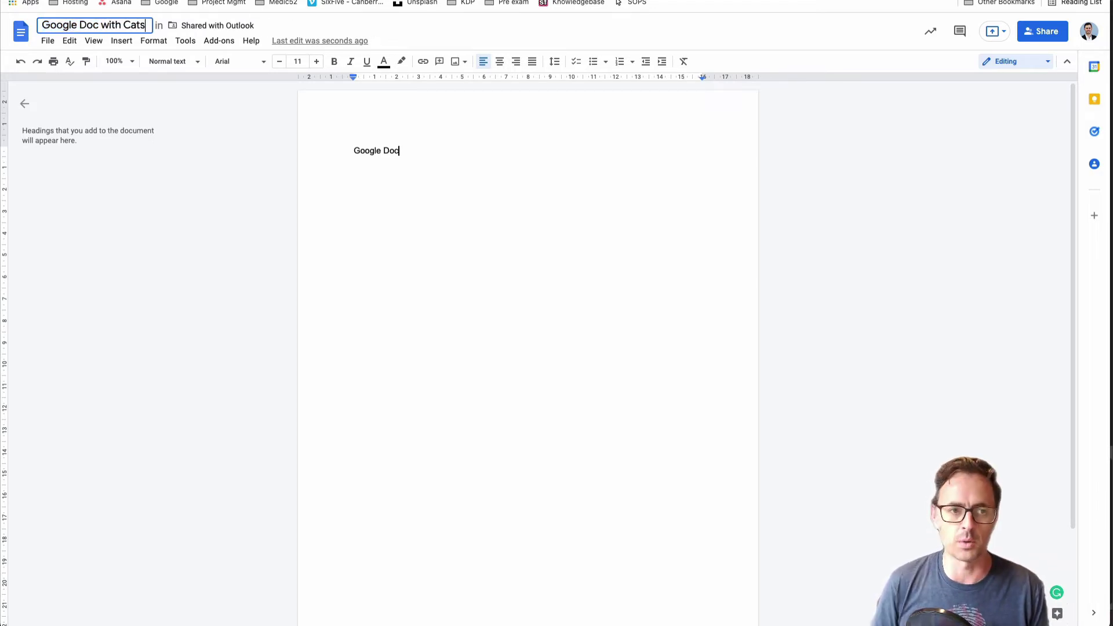
{"action": "left_click", "coordinate": [468, 227]}
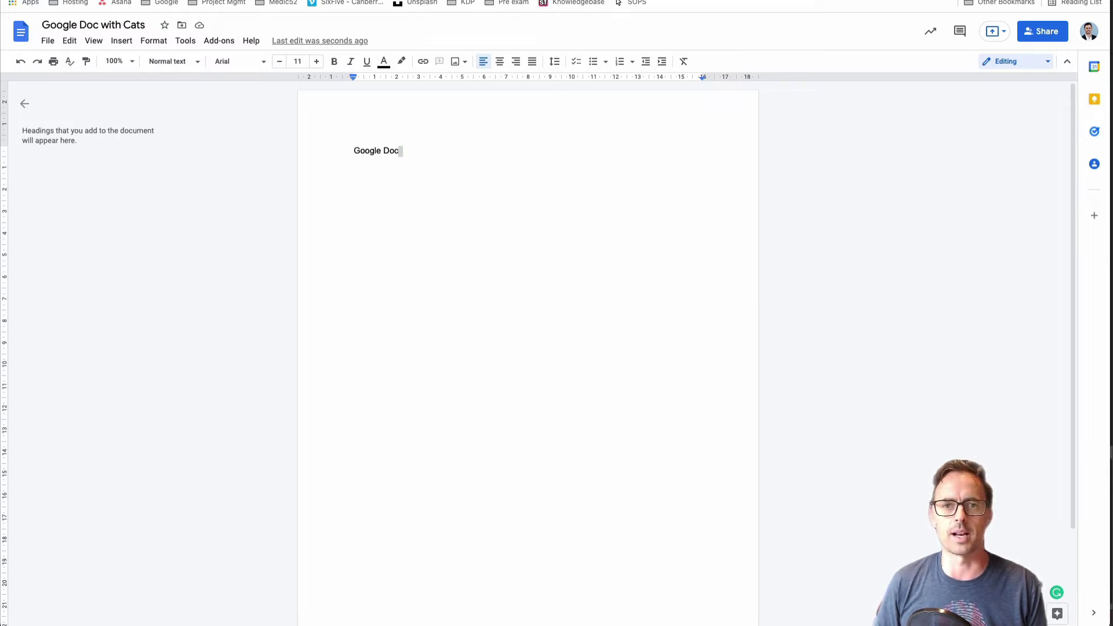
- Reload the visitor's folder, open Google Doc with Cats, and insert the cat image below the text
{"action": "key", "text": "ctrl+Right"}
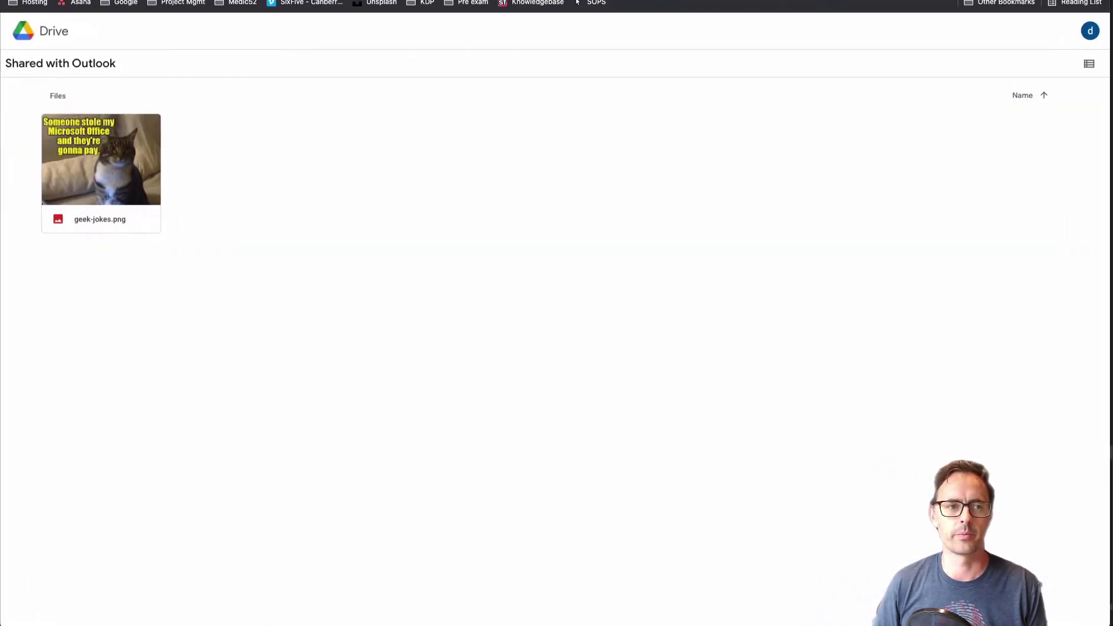
{"action": "key", "text": "super+r"}
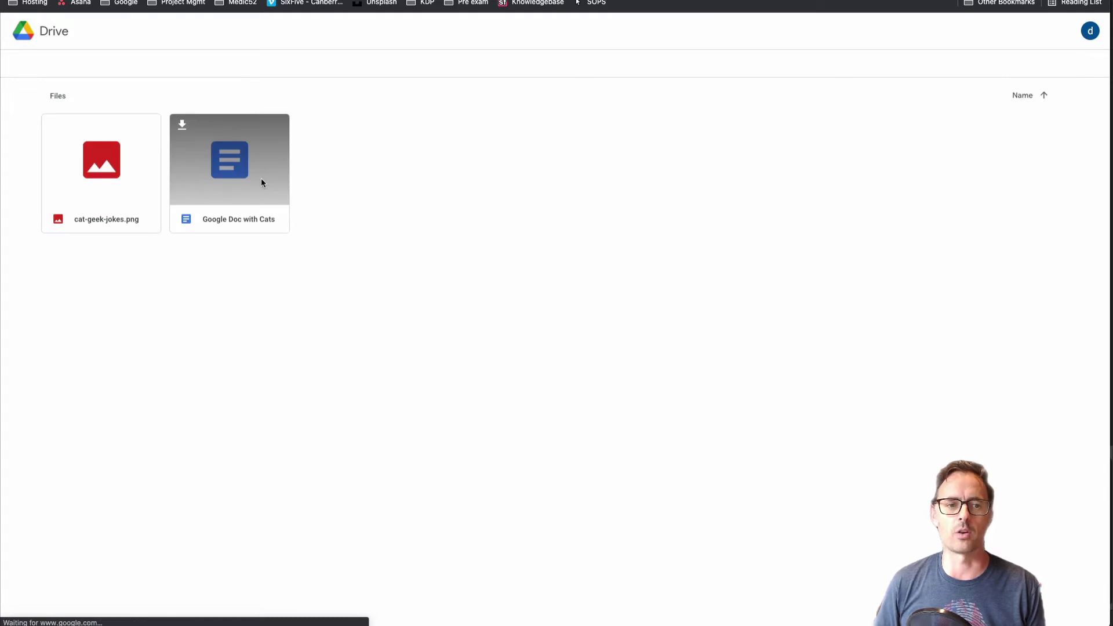
{"action": "double_click", "coordinate": [213, 168]}
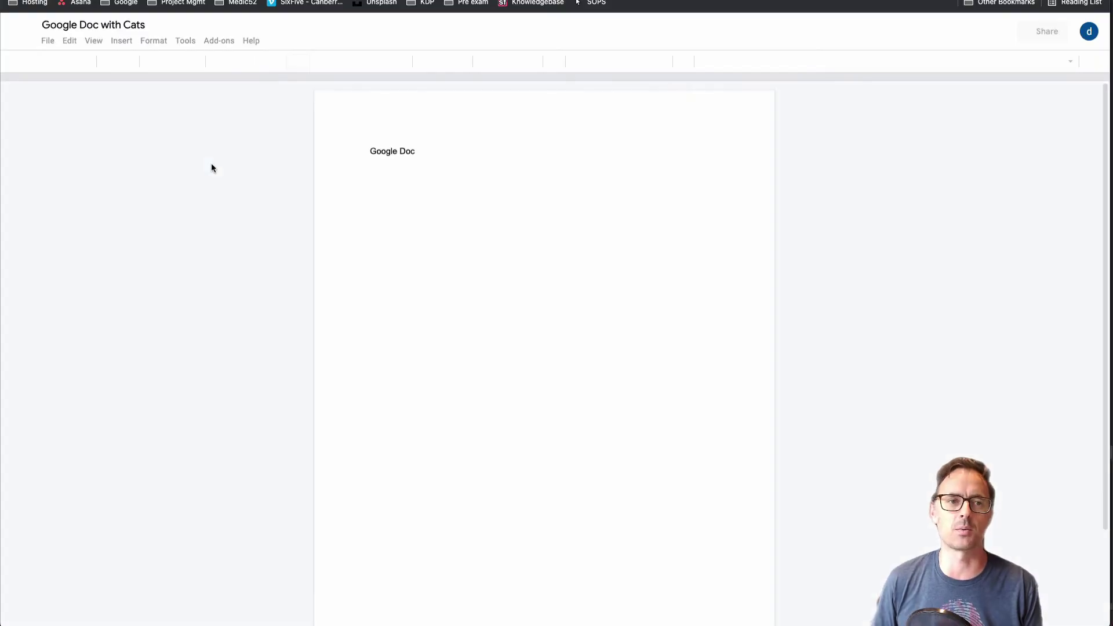
{"action": "left_click", "coordinate": [513, 169]}
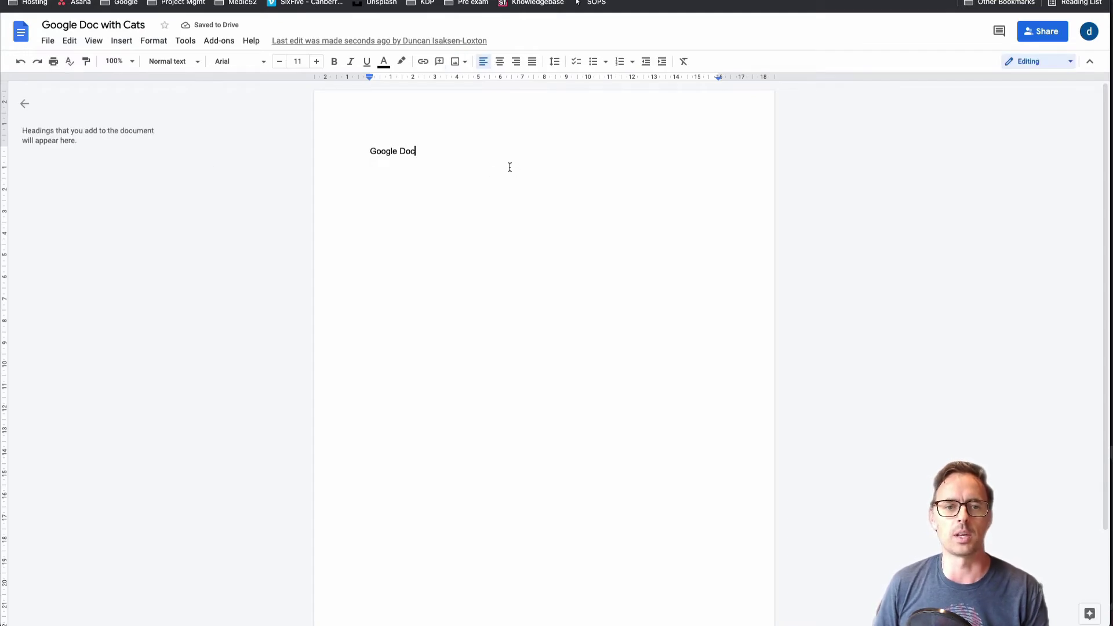
{"action": "key", "text": "Return"}
{"action": "key", "text": "Return"}
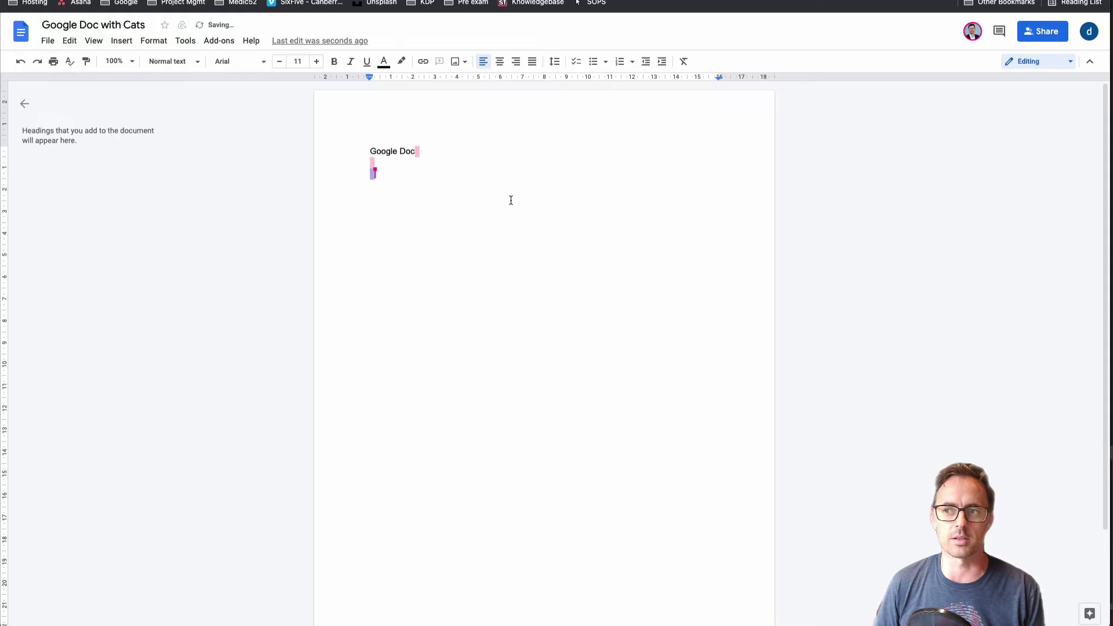
{"action": "left_click_drag", "start_coordinate": [680, 111], "coordinate": [476, 214]}
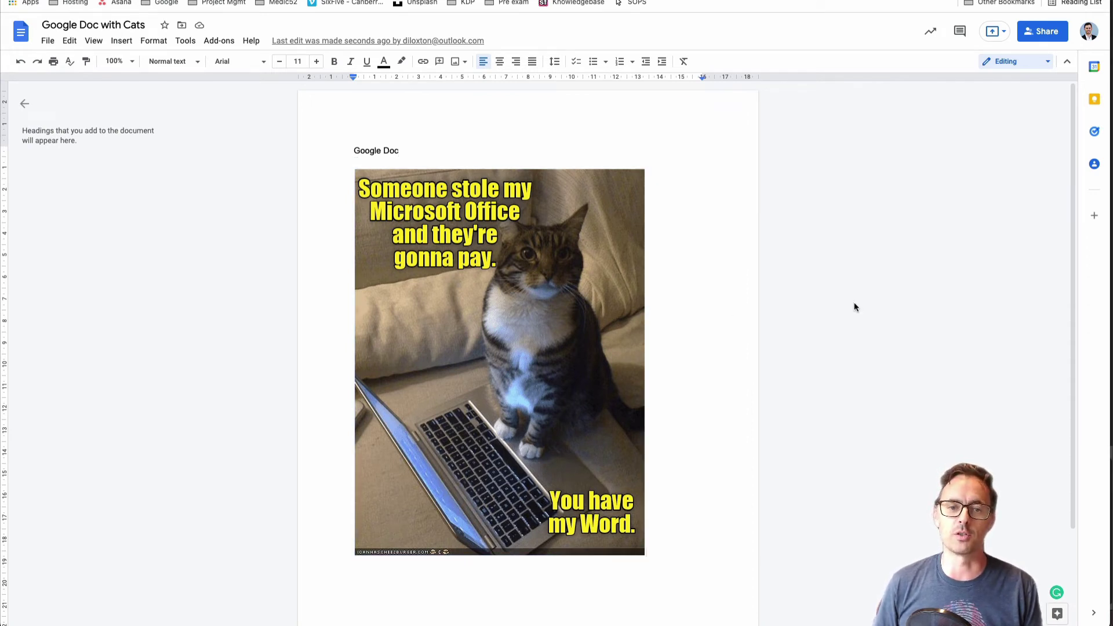
- Select the cat image in the shared Google Doc, then bring up Admin's Drive and Docs sharing settings
{"action": "left_click", "coordinate": [467, 311]}
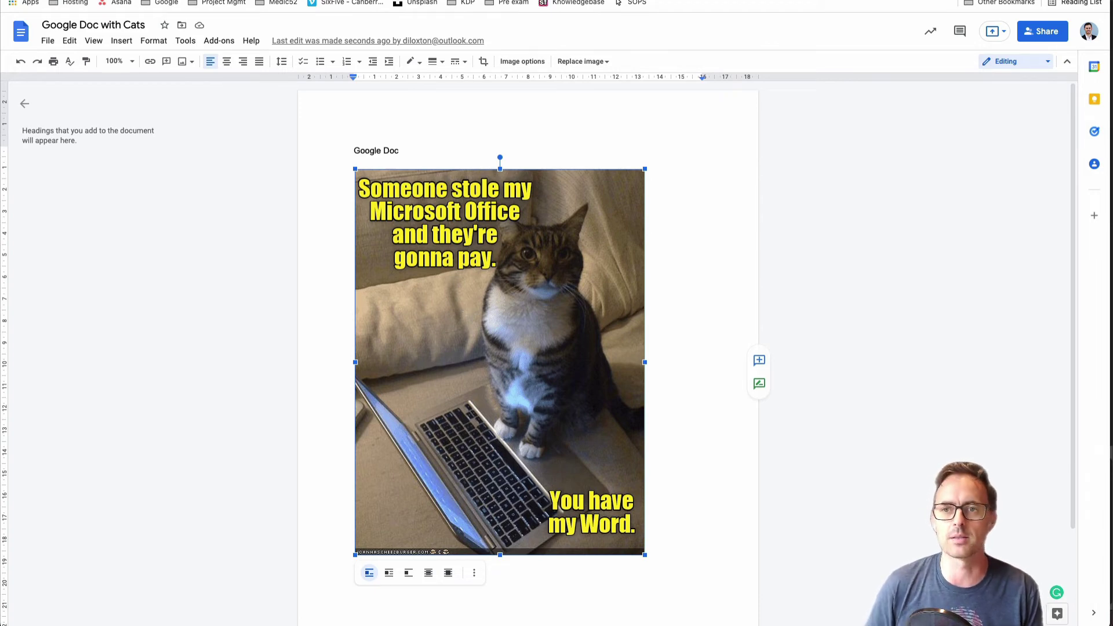
{"action": "left_click", "coordinate": [861, 0]}
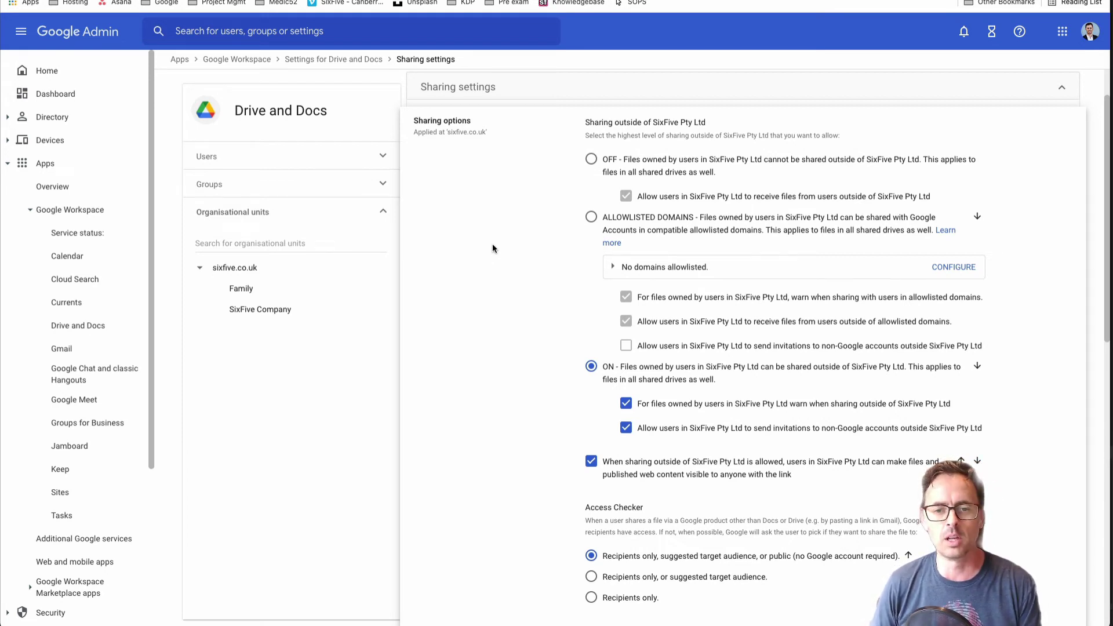
{"action": "scroll", "coordinate": [511, 295], "scroll_direction": "down", "scroll_amount": 1}
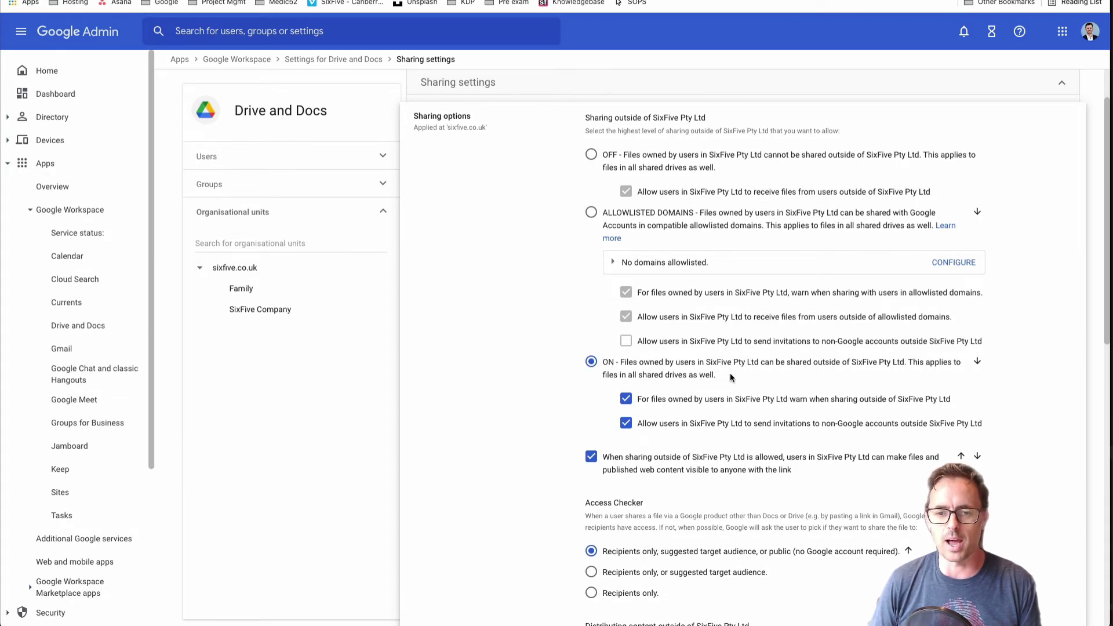
{"action": "left_click_drag", "start_coordinate": [729, 373], "coordinate": [597, 360]}
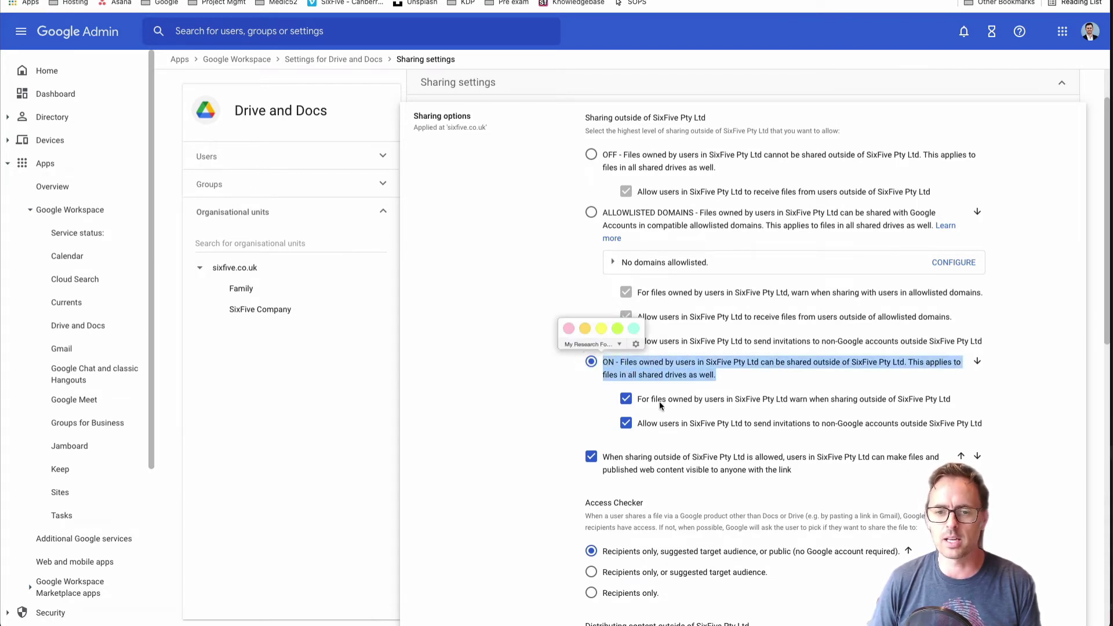
{"action": "scroll", "coordinate": [665, 405], "scroll_direction": "down", "scroll_amount": 1}
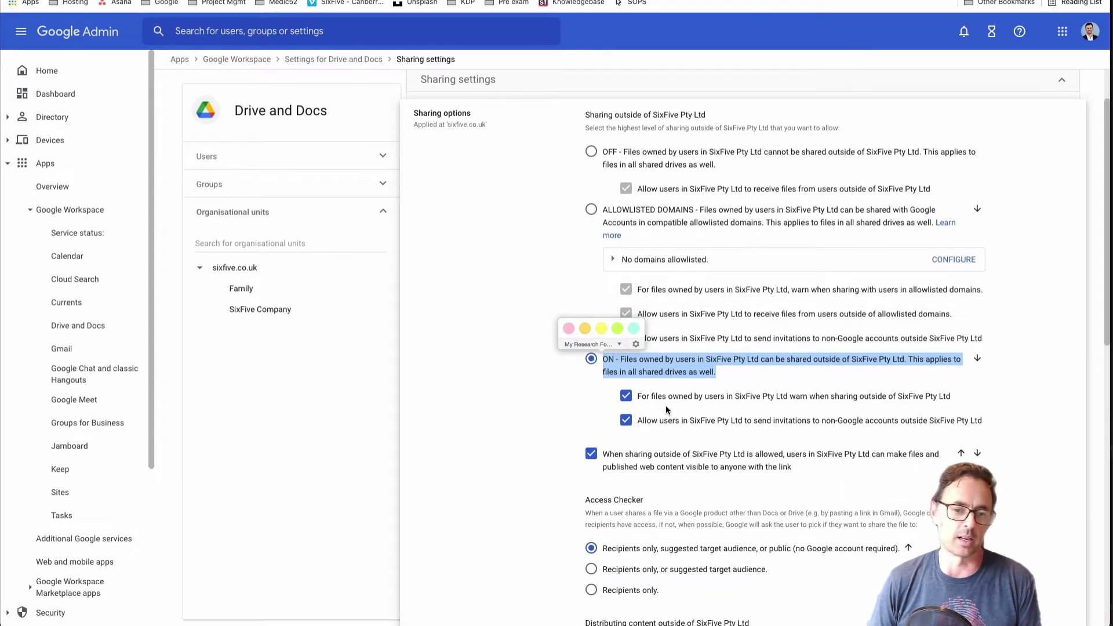
{"action": "left_click", "coordinate": [562, 401]}
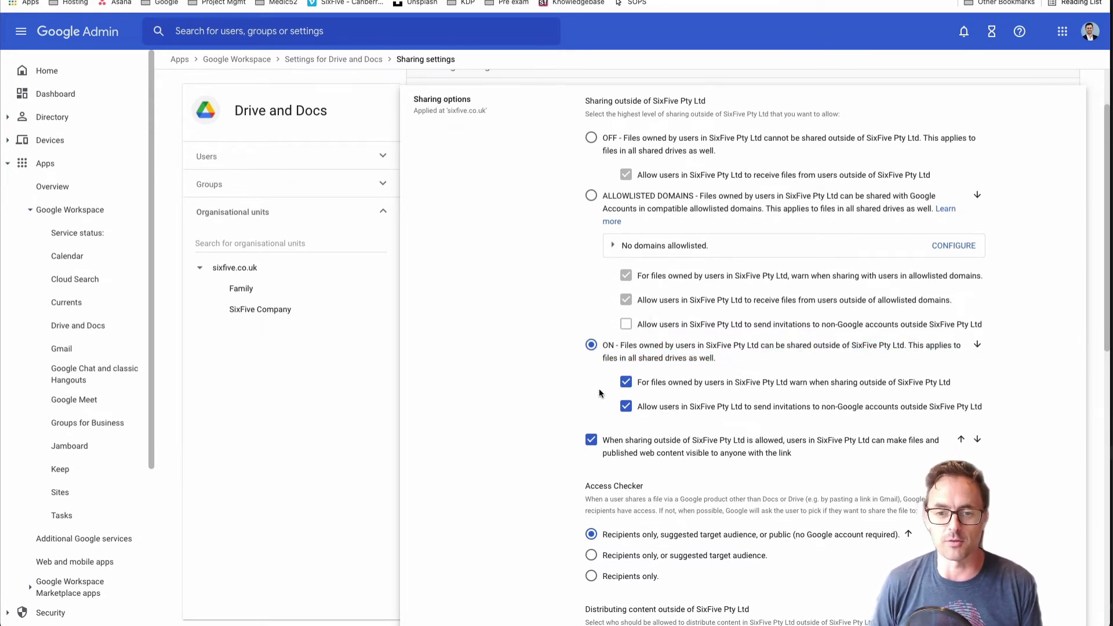
{"action": "scroll", "coordinate": [663, 388], "scroll_direction": "down", "scroll_amount": 2}
{"action": "scroll", "coordinate": [663, 388], "scroll_direction": "down", "scroll_amount": 1}
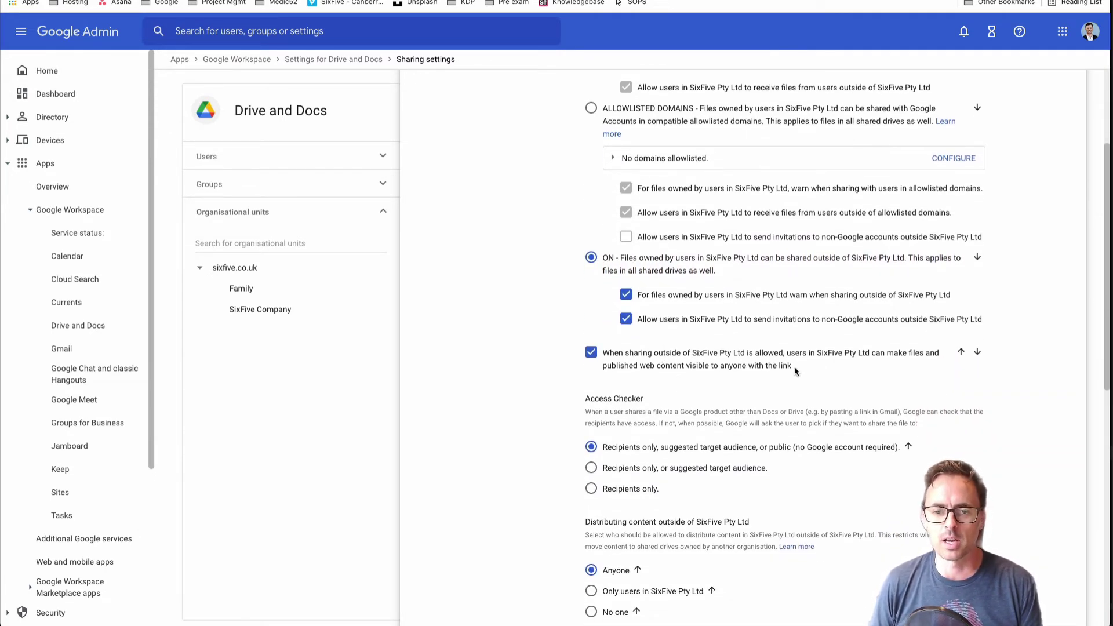
{"action": "left_click_drag", "start_coordinate": [788, 366], "coordinate": [603, 354]}
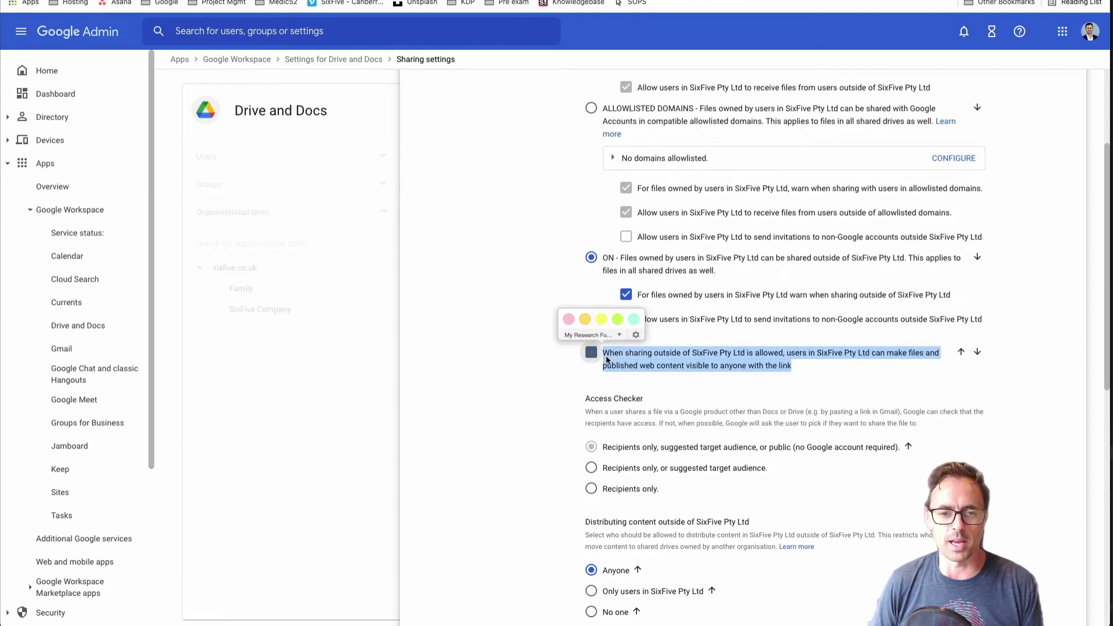
{"action": "left_click", "coordinate": [591, 353]}
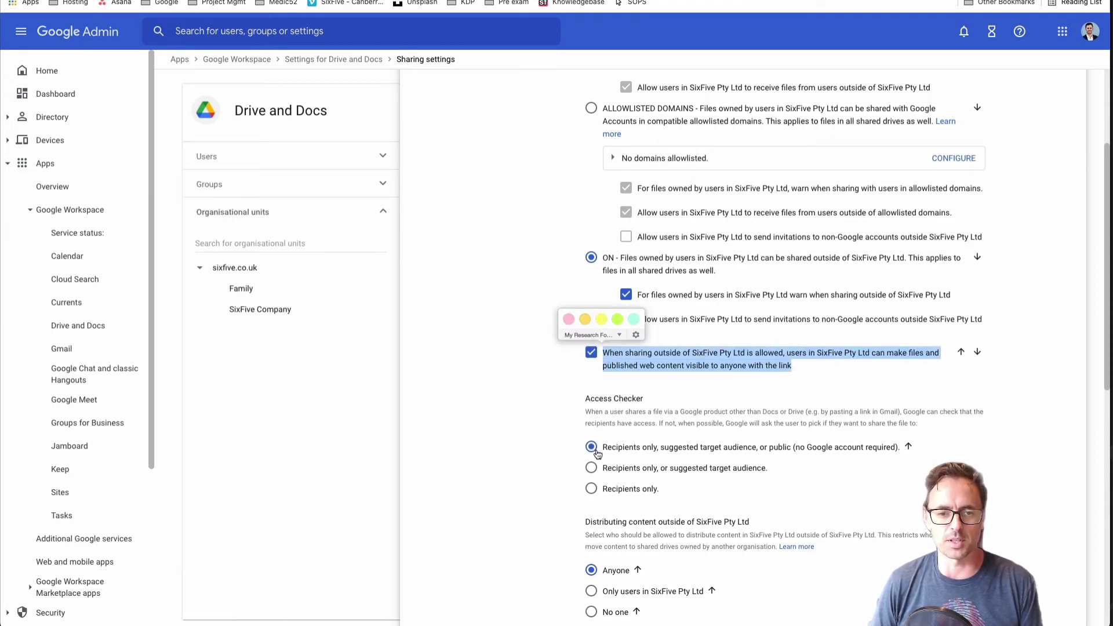
{"action": "left_click_drag", "start_coordinate": [607, 448], "coordinate": [781, 451]}
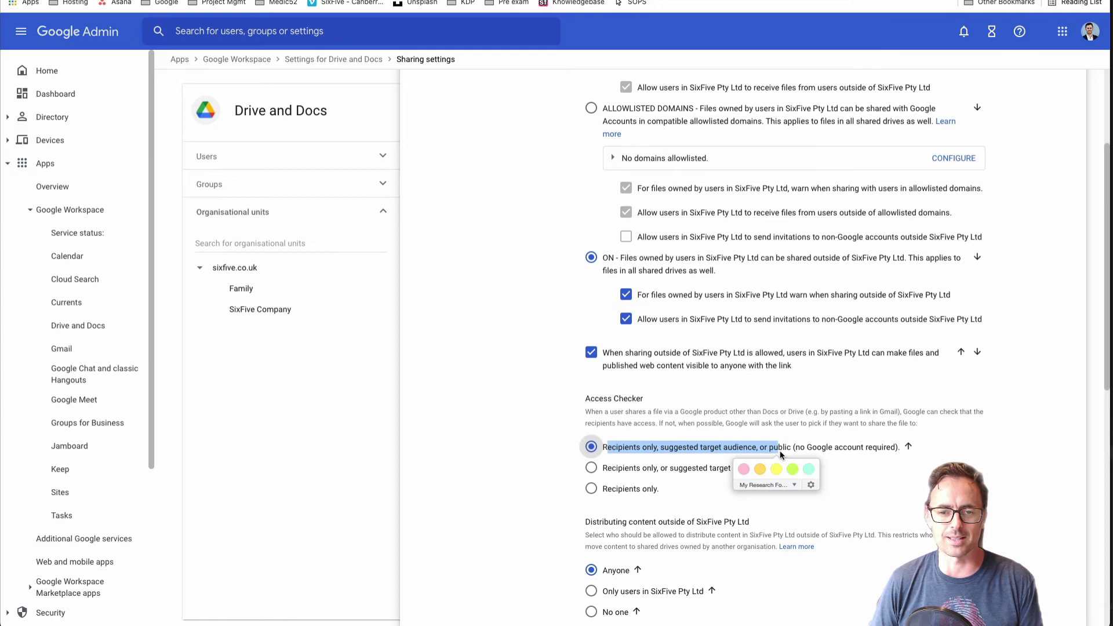
{"action": "scroll", "coordinate": [645, 499], "scroll_direction": "down", "scroll_amount": 3}
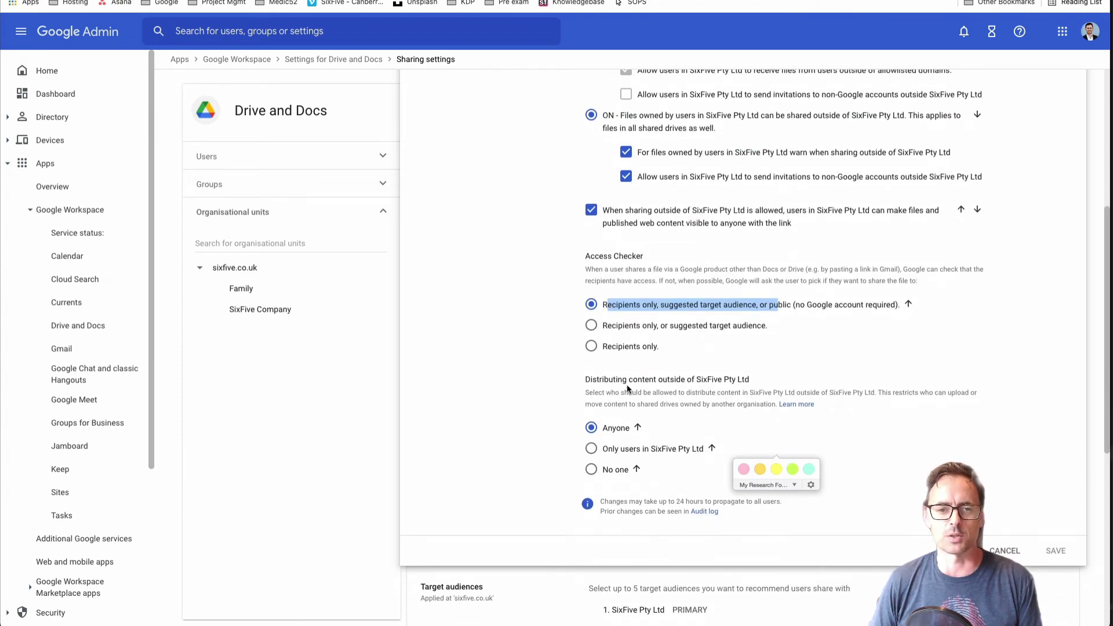
{"action": "left_click_drag", "start_coordinate": [586, 380], "coordinate": [737, 380]}
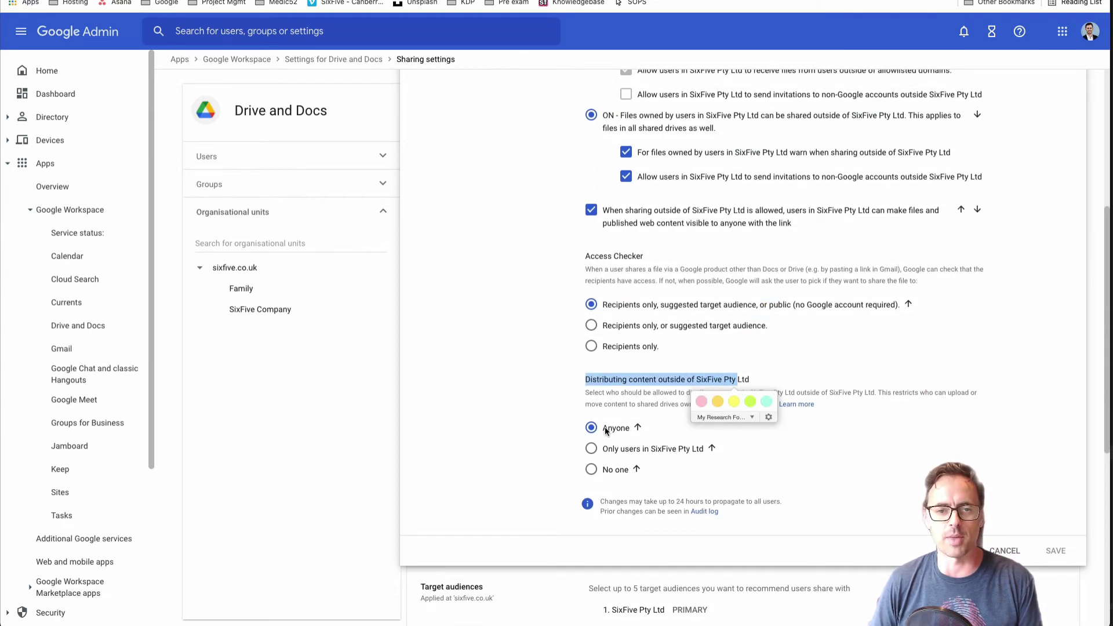
{"action": "left_click", "coordinate": [892, 396]}
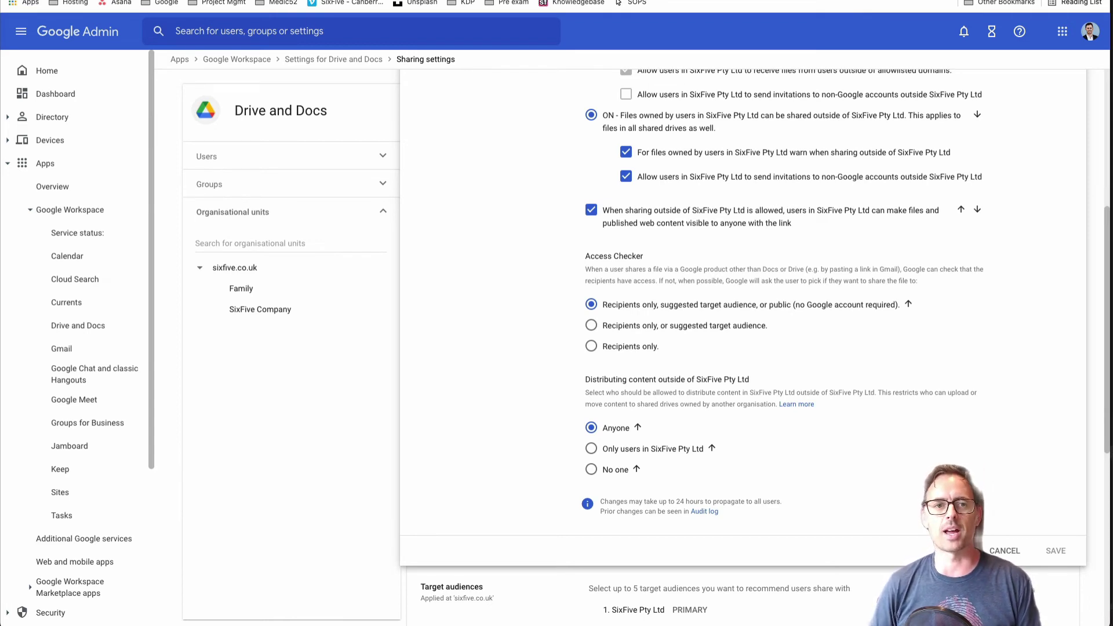
- Try adding geek-jokes.pdf from the Finder to the Shared with Outlook Drive folder; the upload is refused
{"action": "left_click", "coordinate": [310, 2]}
{"action": "left_click", "coordinate": [360, 156]}
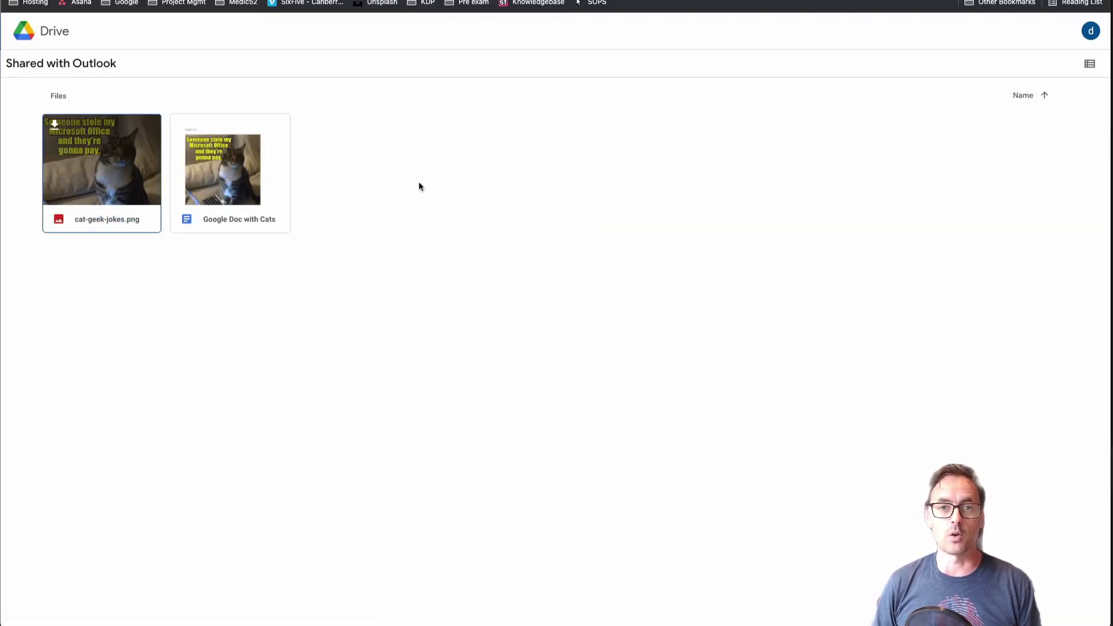
{"action": "key", "text": "super+Tab"}
{"action": "key", "text": "super+Tab"}
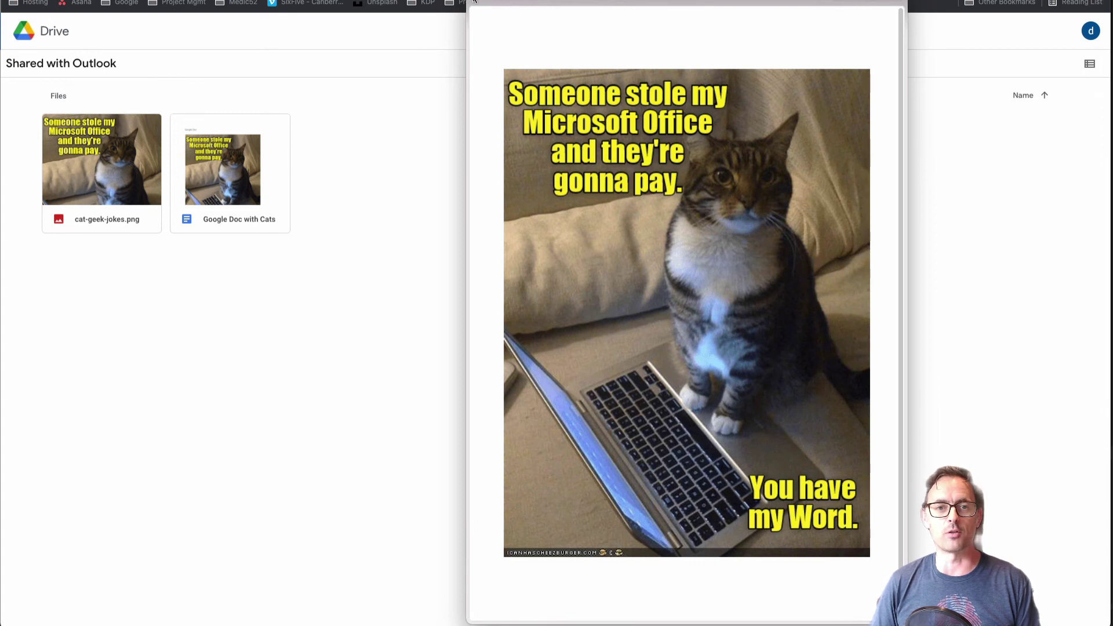
{"action": "left_click", "coordinate": [479, 1]}
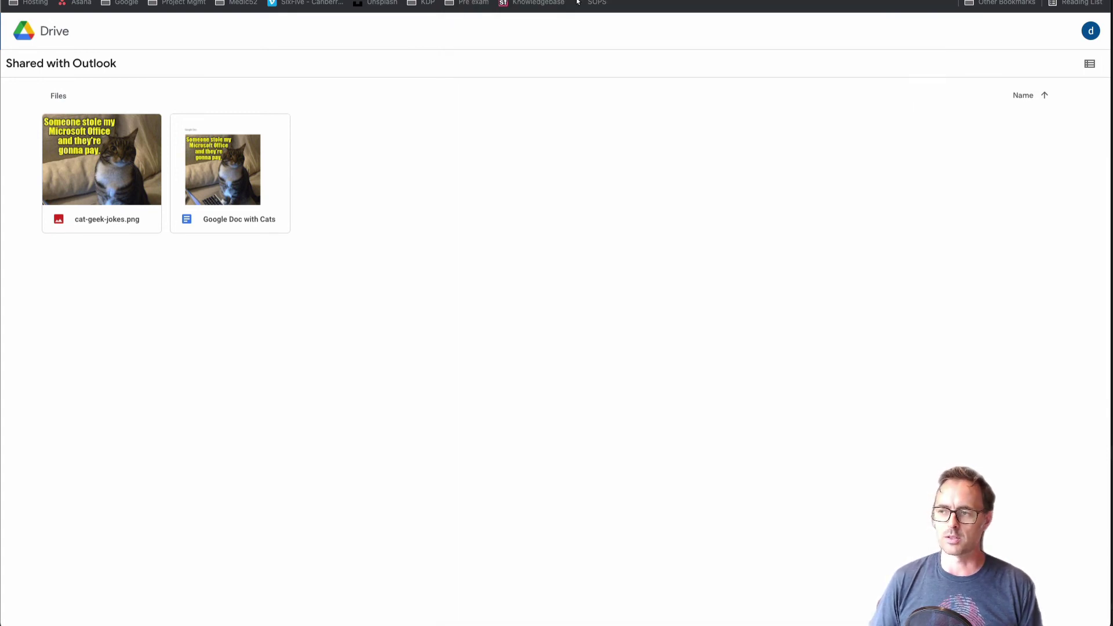
{"action": "left_click_drag", "start_coordinate": [544, 165], "coordinate": [430, 179]}
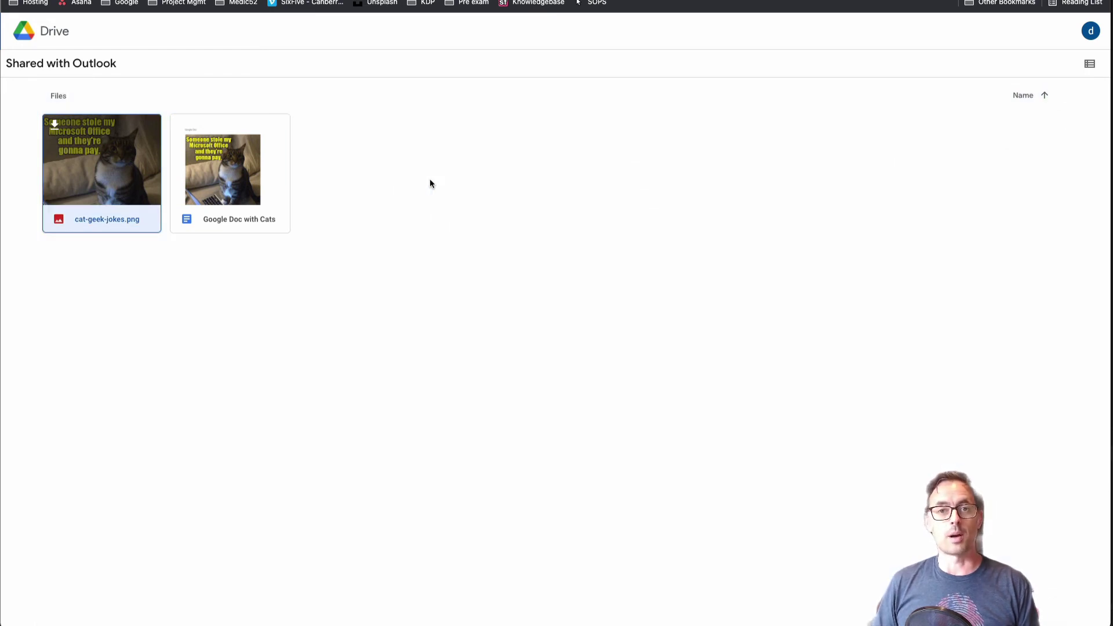